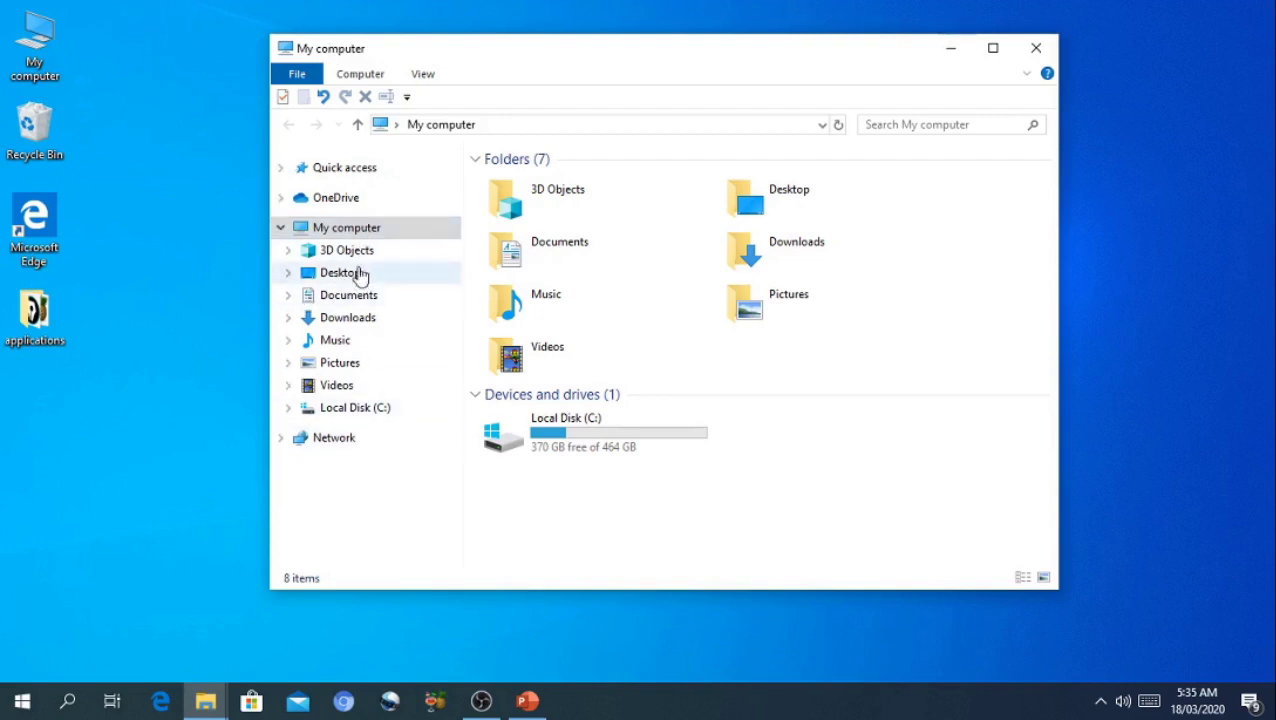
Open the Documents folder, then minimize its window and bring it back to the desktop
left_click(362, 302)
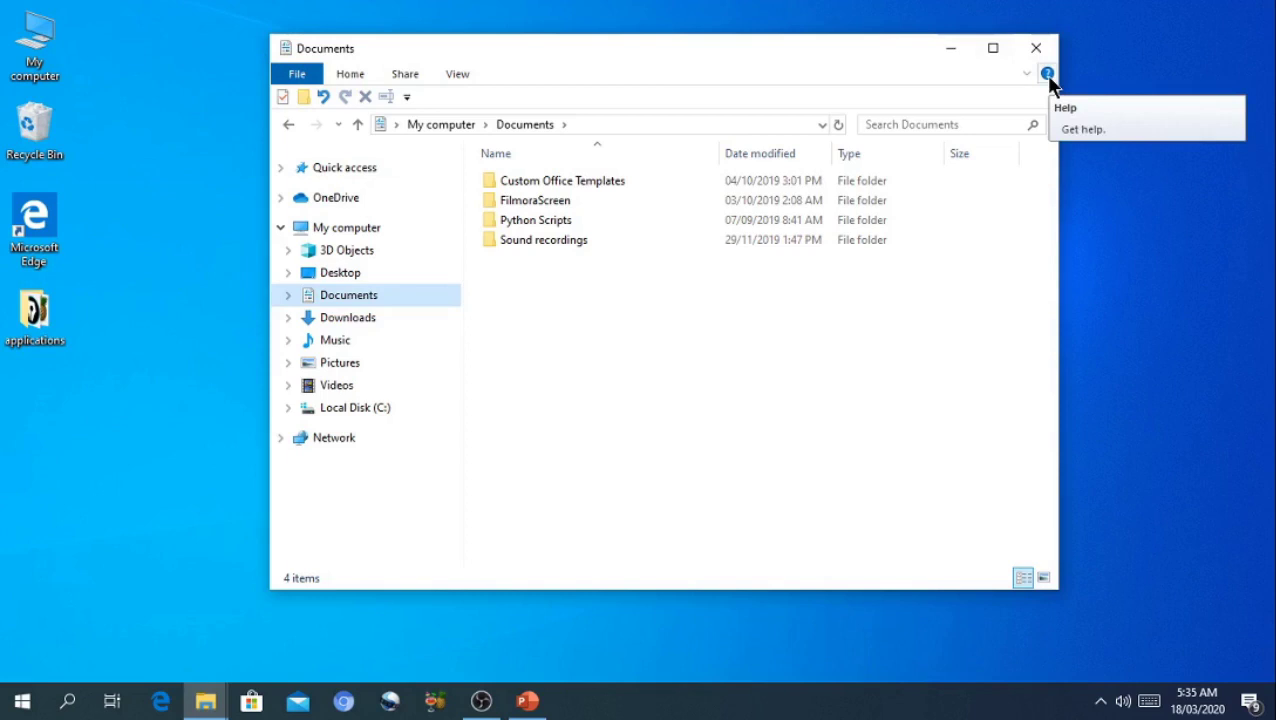
left_click(950, 52)
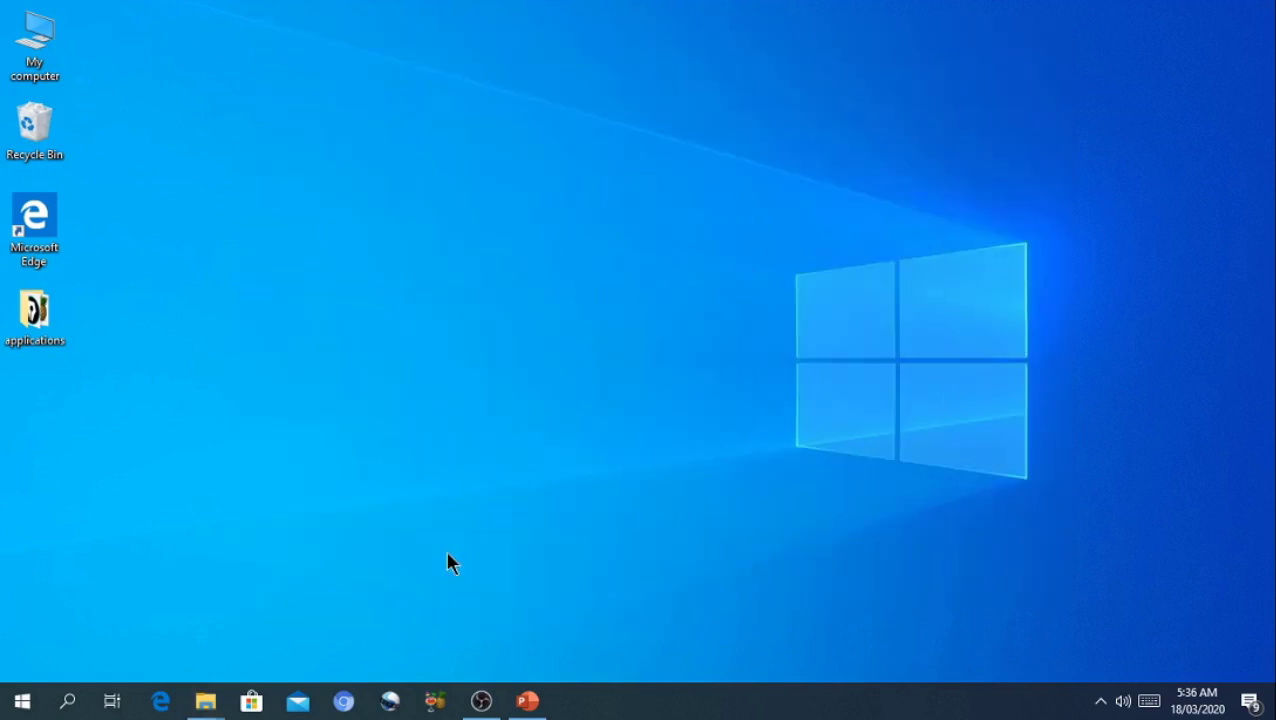
mouse_move(195, 705)
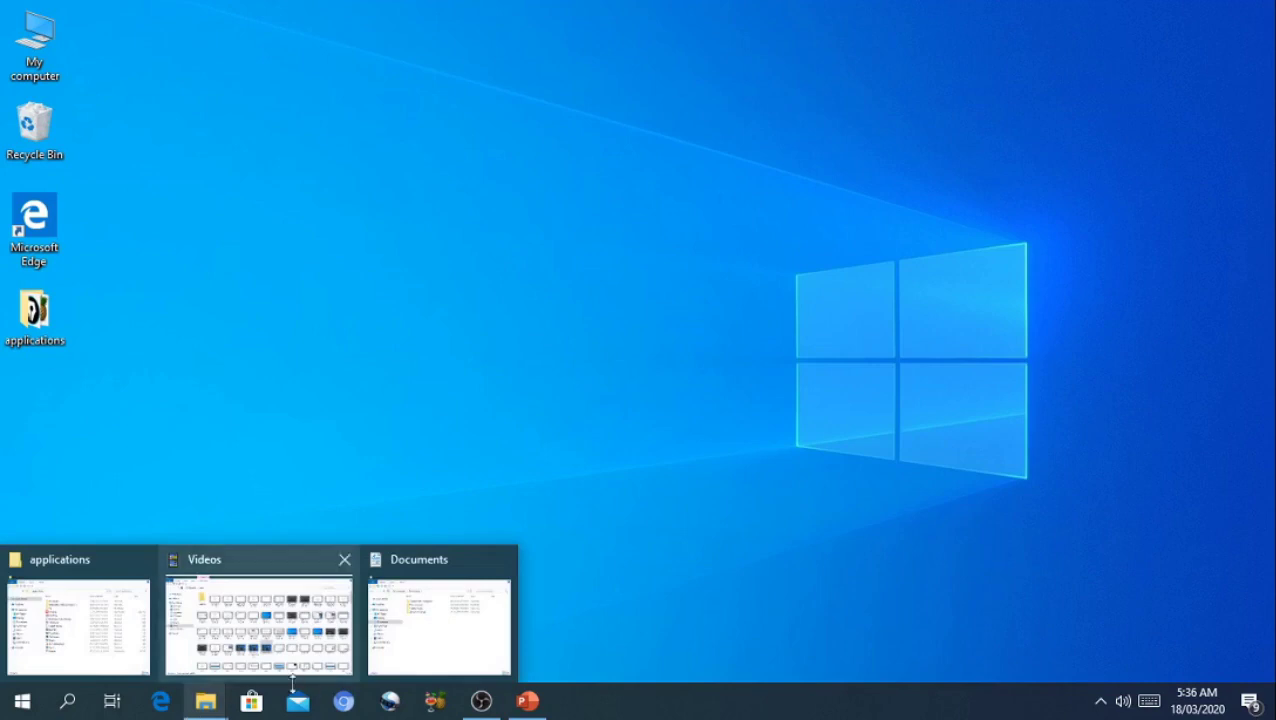
mouse_move(420, 622)
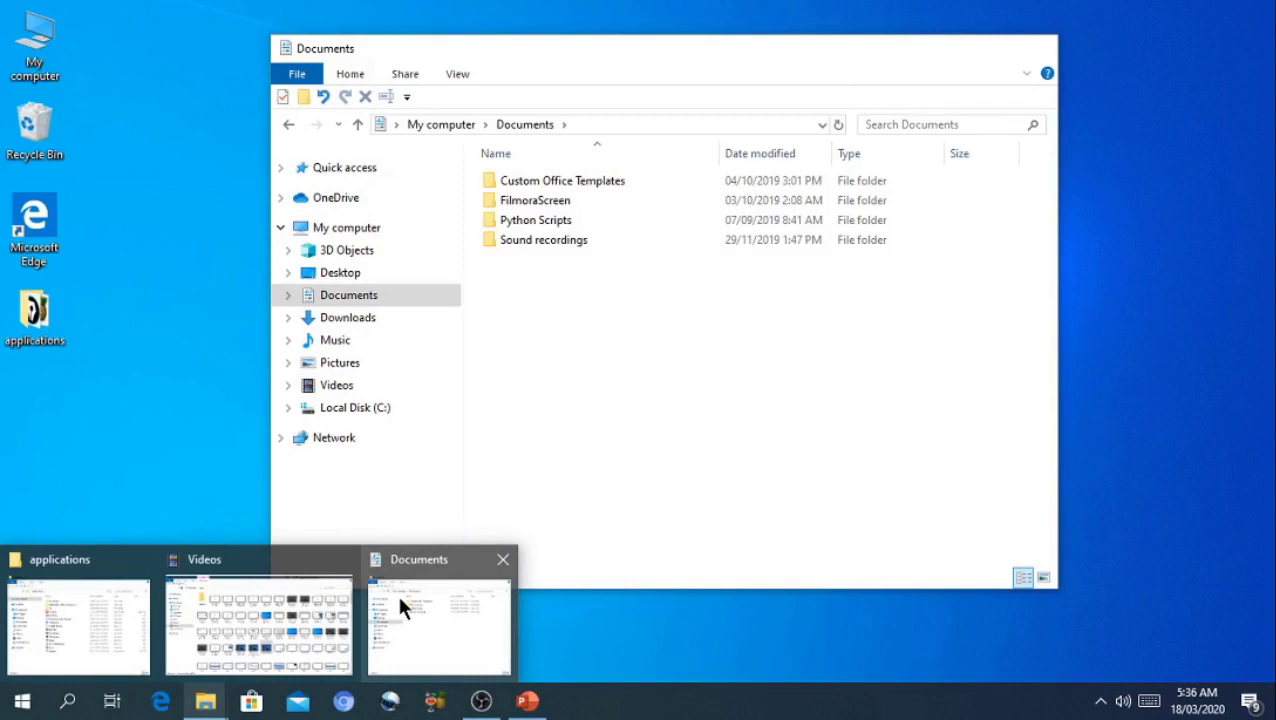
left_click(399, 598)
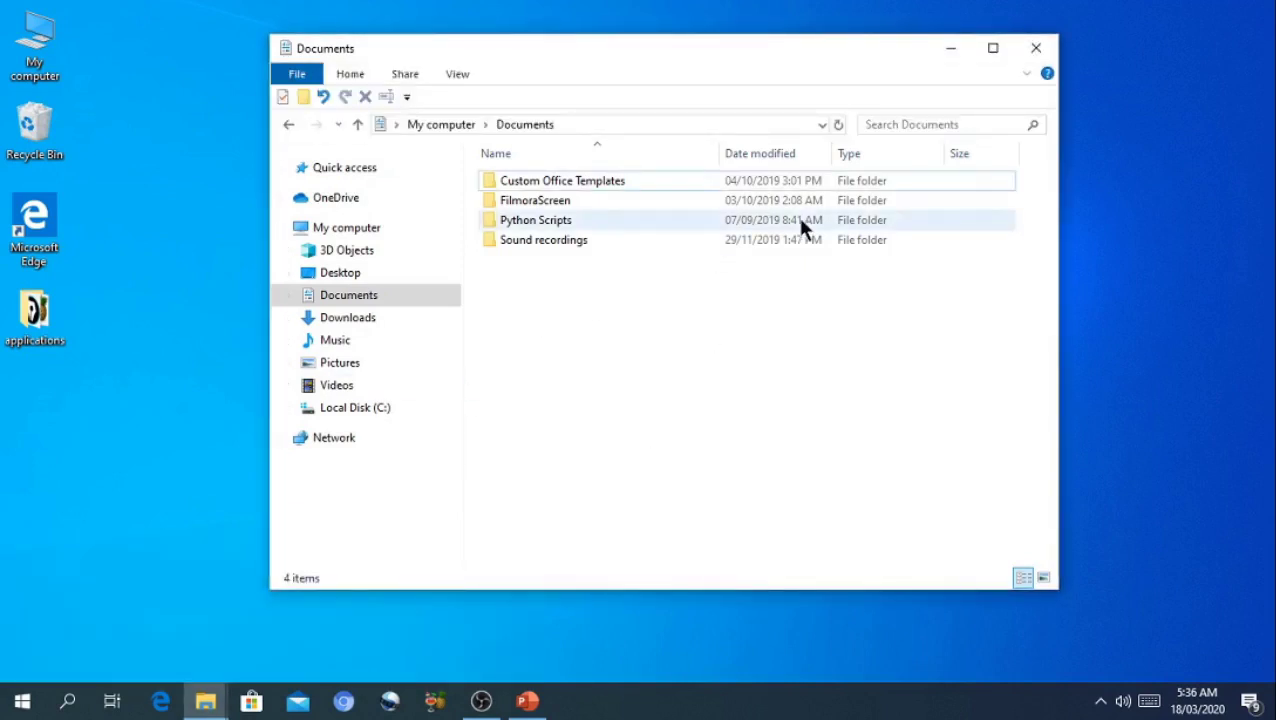
left_click(222, 489)
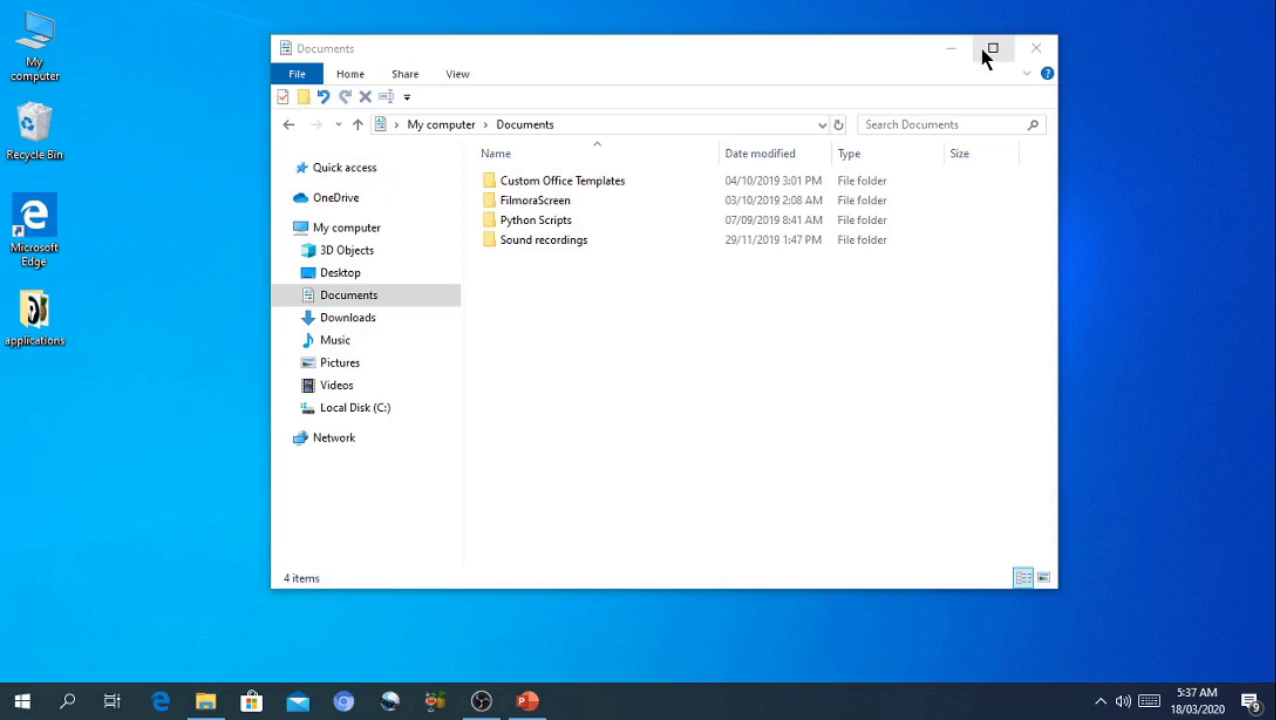
Maximize the Documents window and return it to its smaller size before closing it
left_click(982, 50)
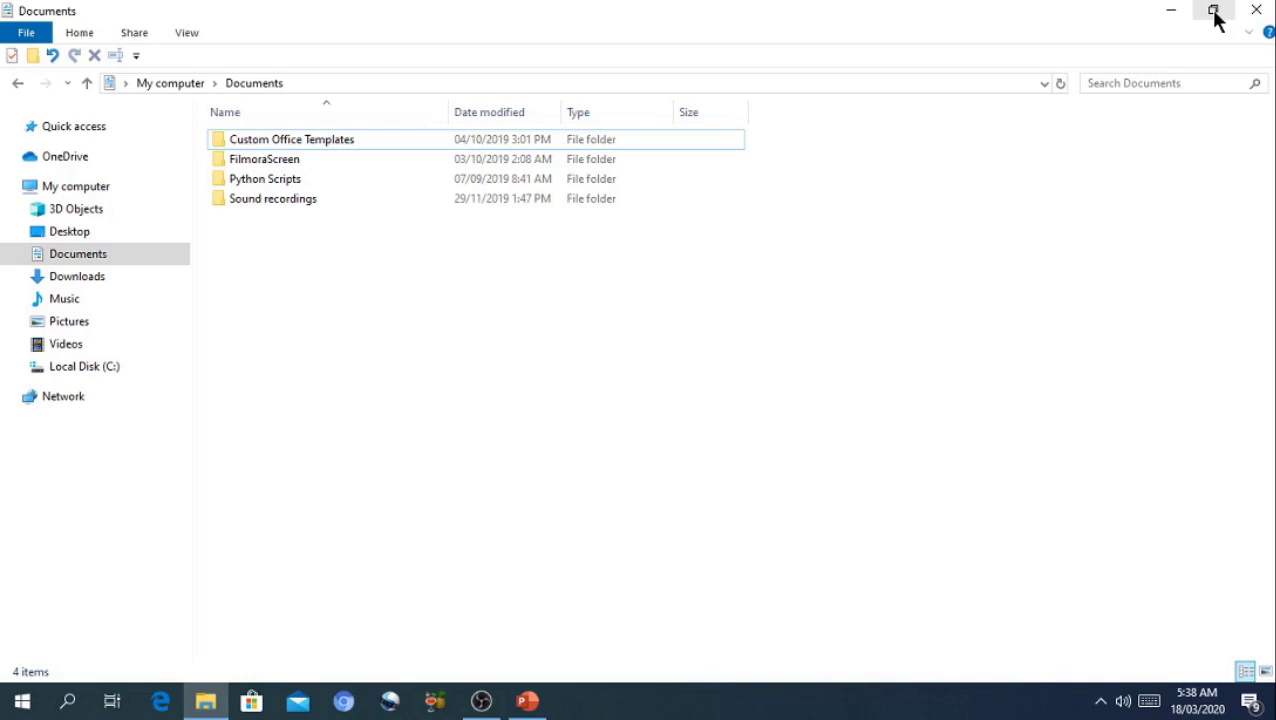
left_click(1213, 12)
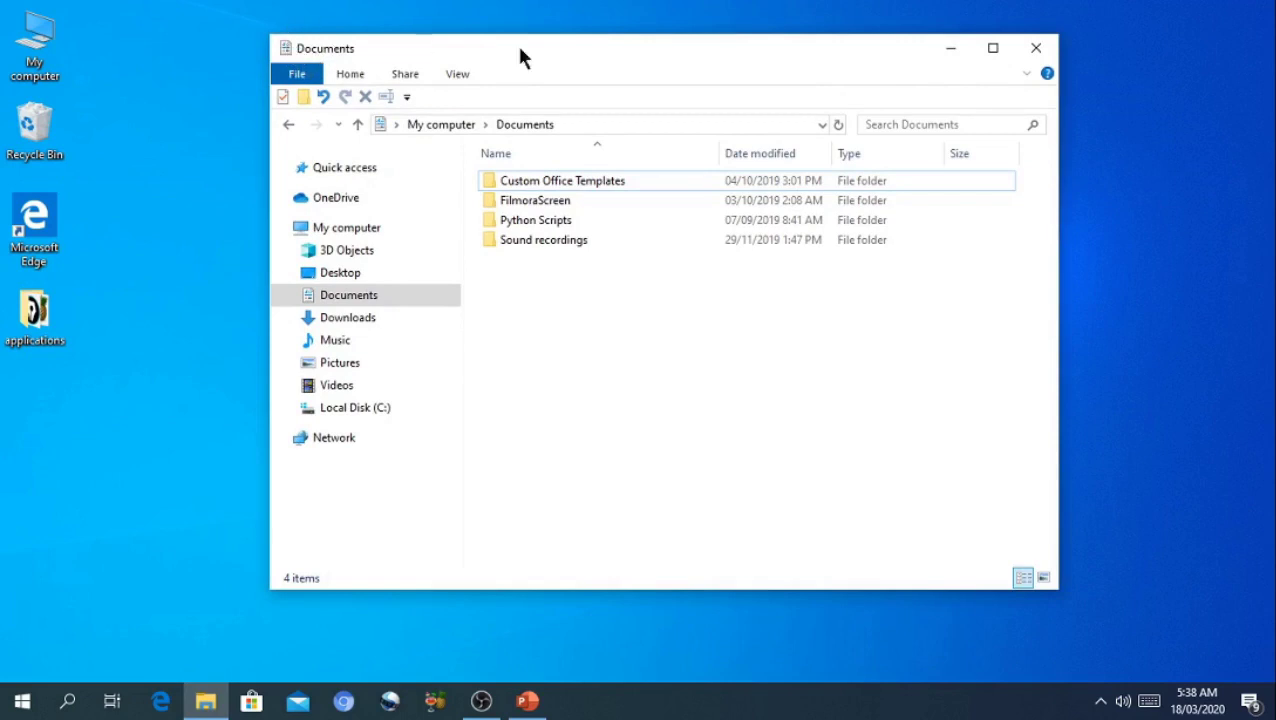
left_click(1035, 50)
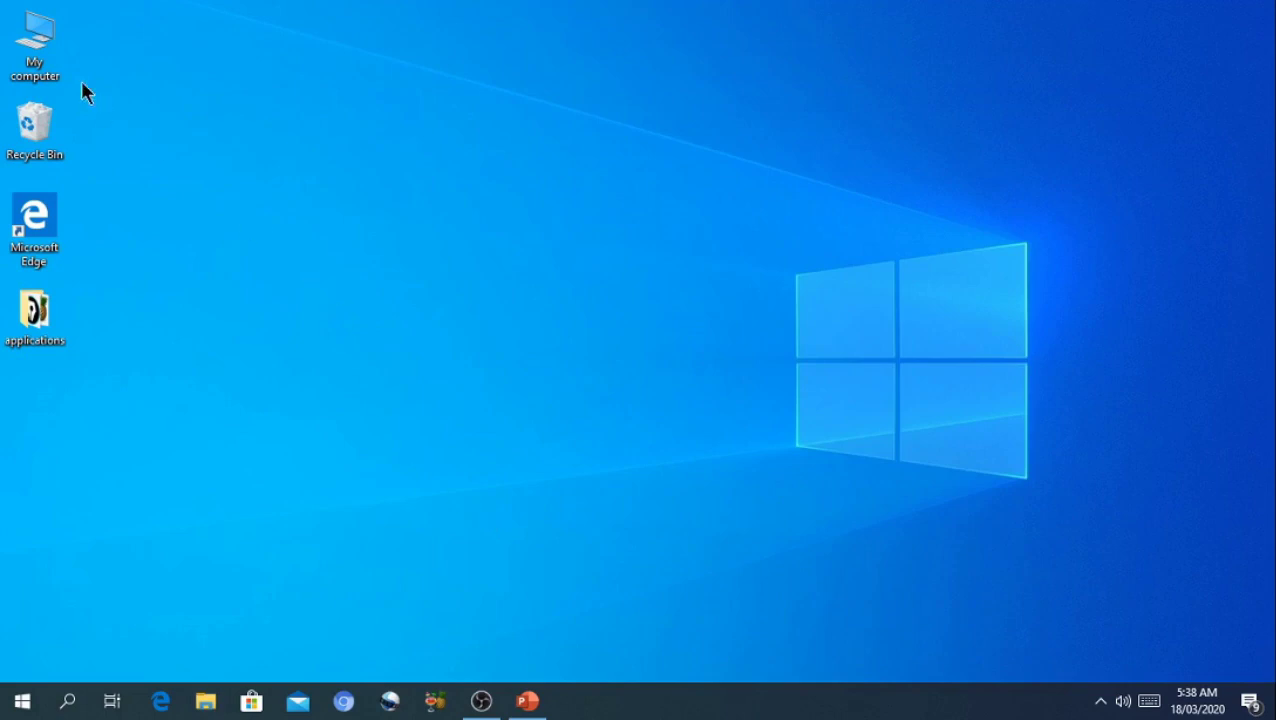
Open My computer from the desktop and briefly show the access-key hints for its commands
double_click(50, 78)
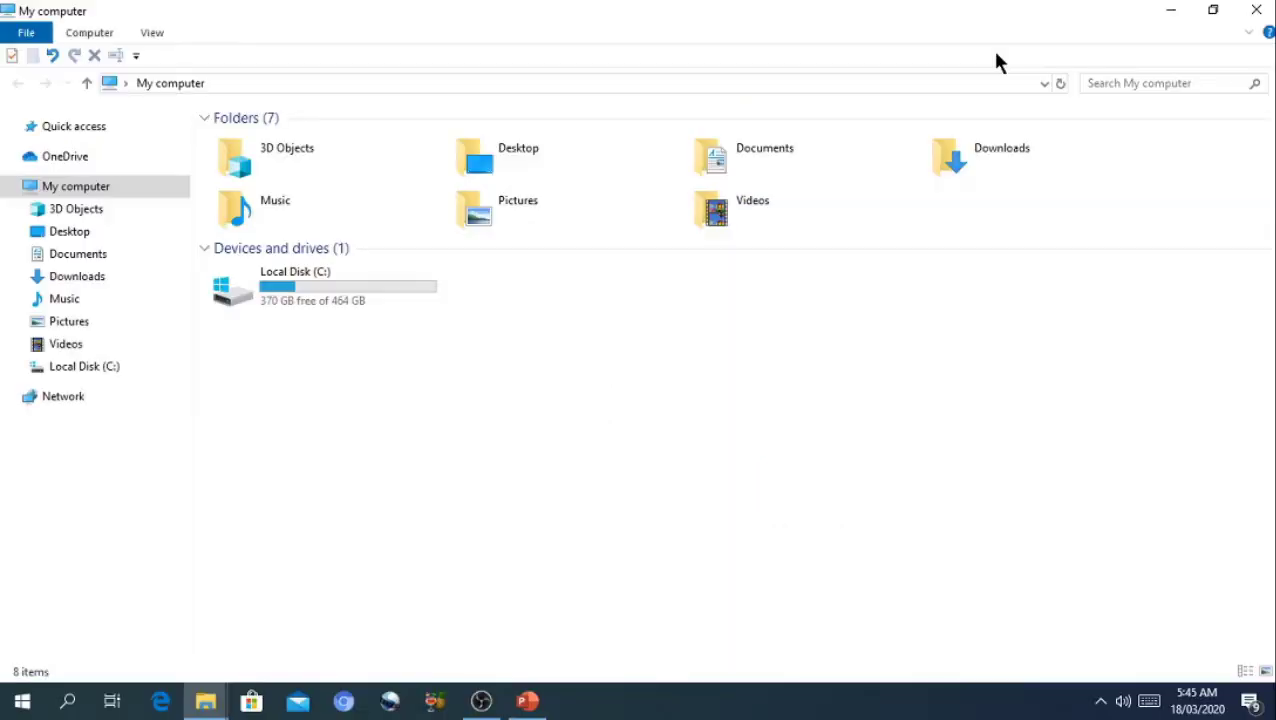
key("alt")
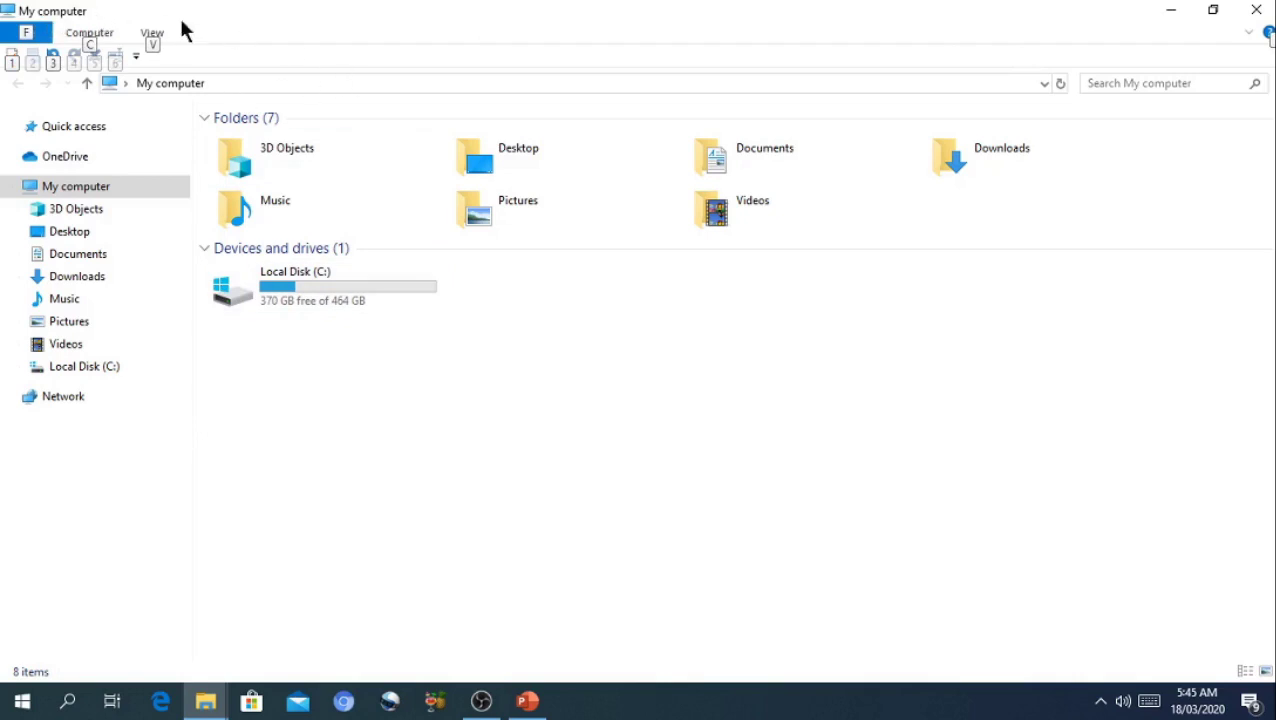
key("alt")
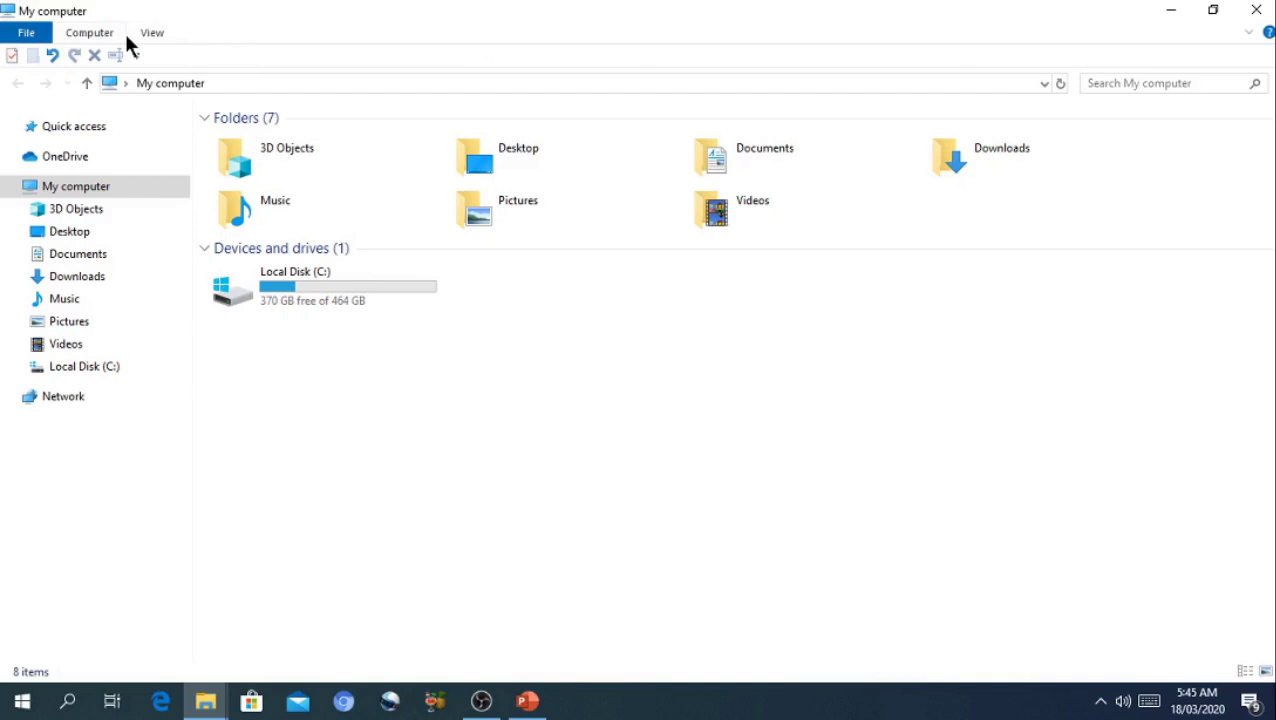
Examine the file options with the frequent places, and the computer commands offered for My computer
left_click(26, 36)
left_click(26, 36)
left_click(26, 36)
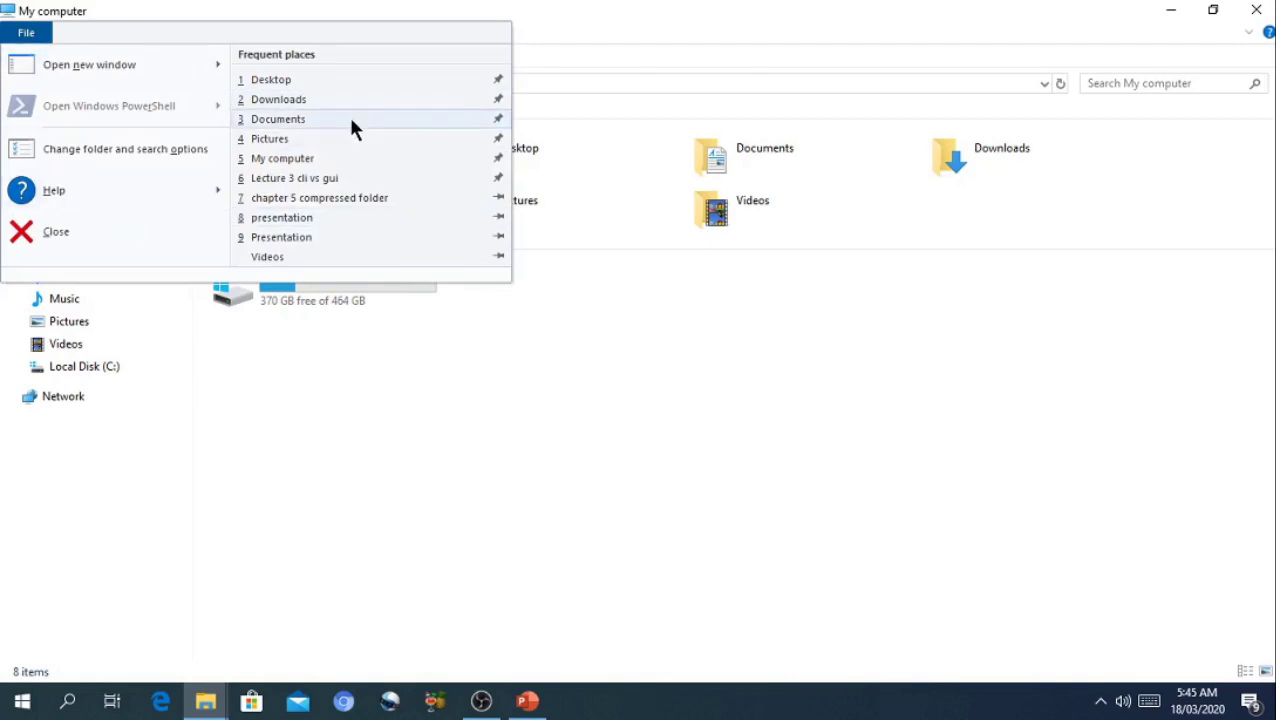
left_click(537, 58)
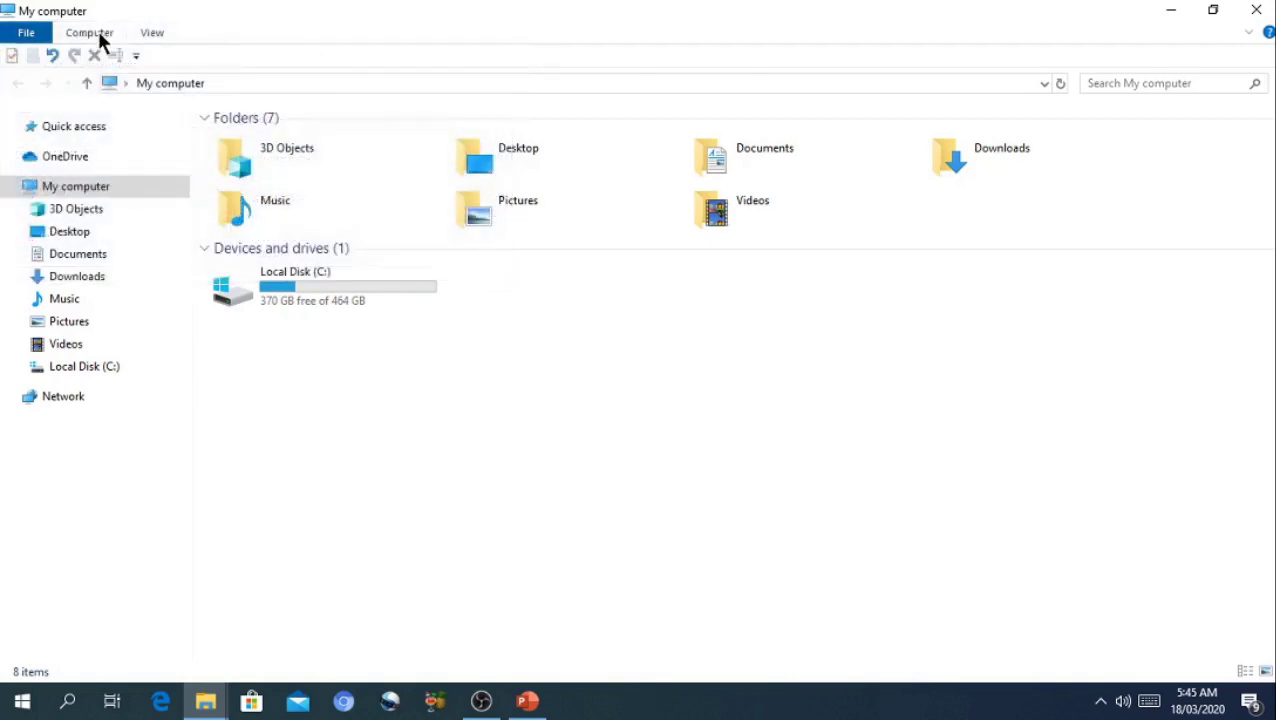
left_click(92, 33)
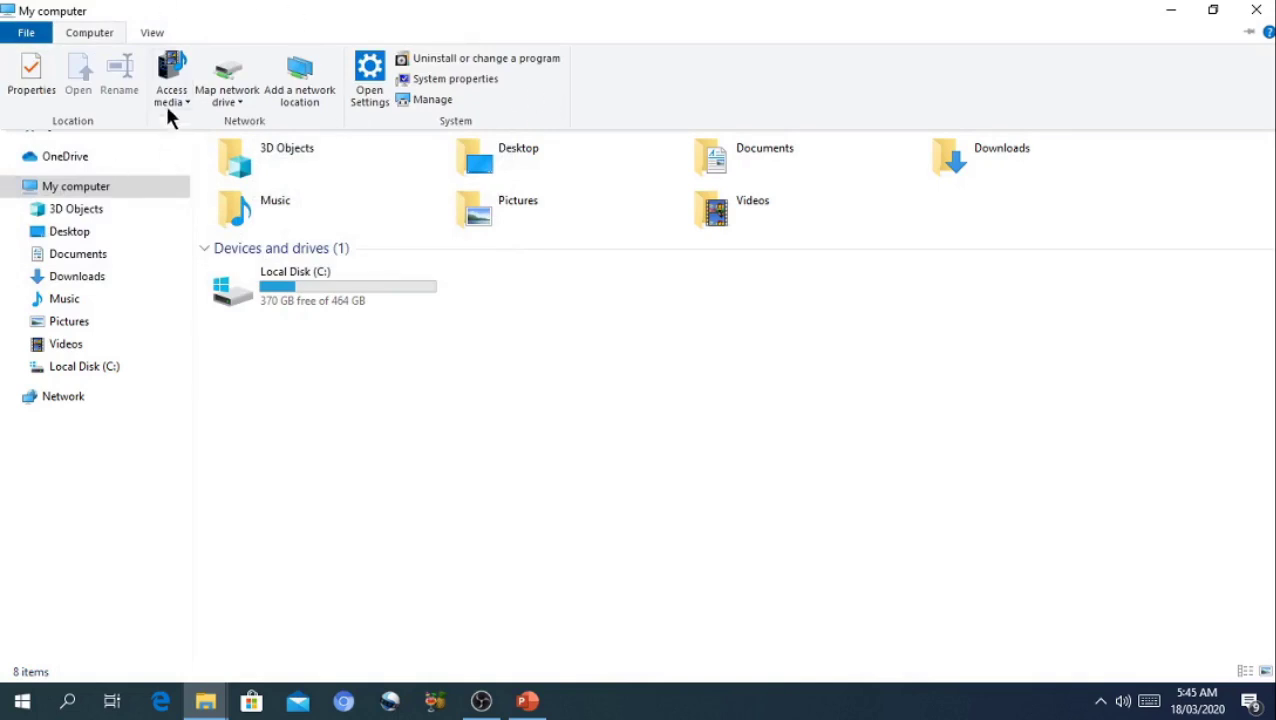
Try the Small icons and Extra large icons layouts in My computer and return to Tiles
left_click(158, 31)
left_click(158, 31)
left_click(158, 30)
left_click(158, 30)
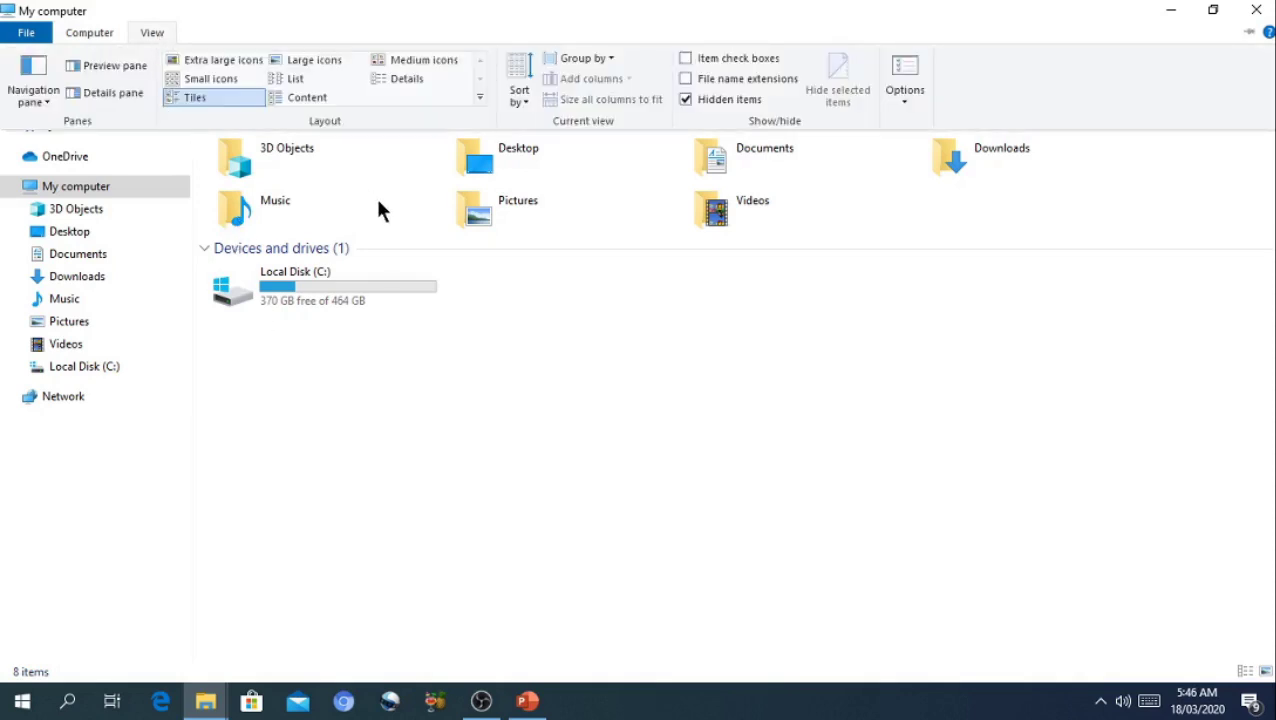
left_click(233, 78)
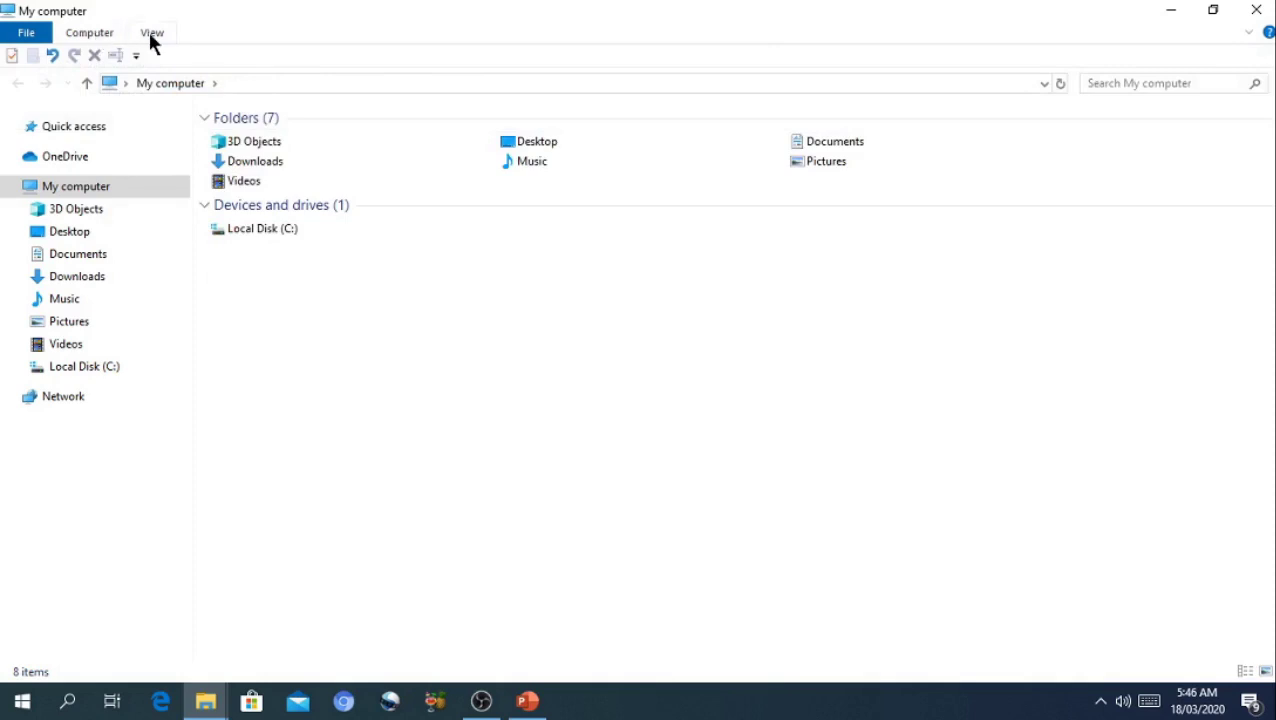
left_click(152, 33)
left_click(198, 61)
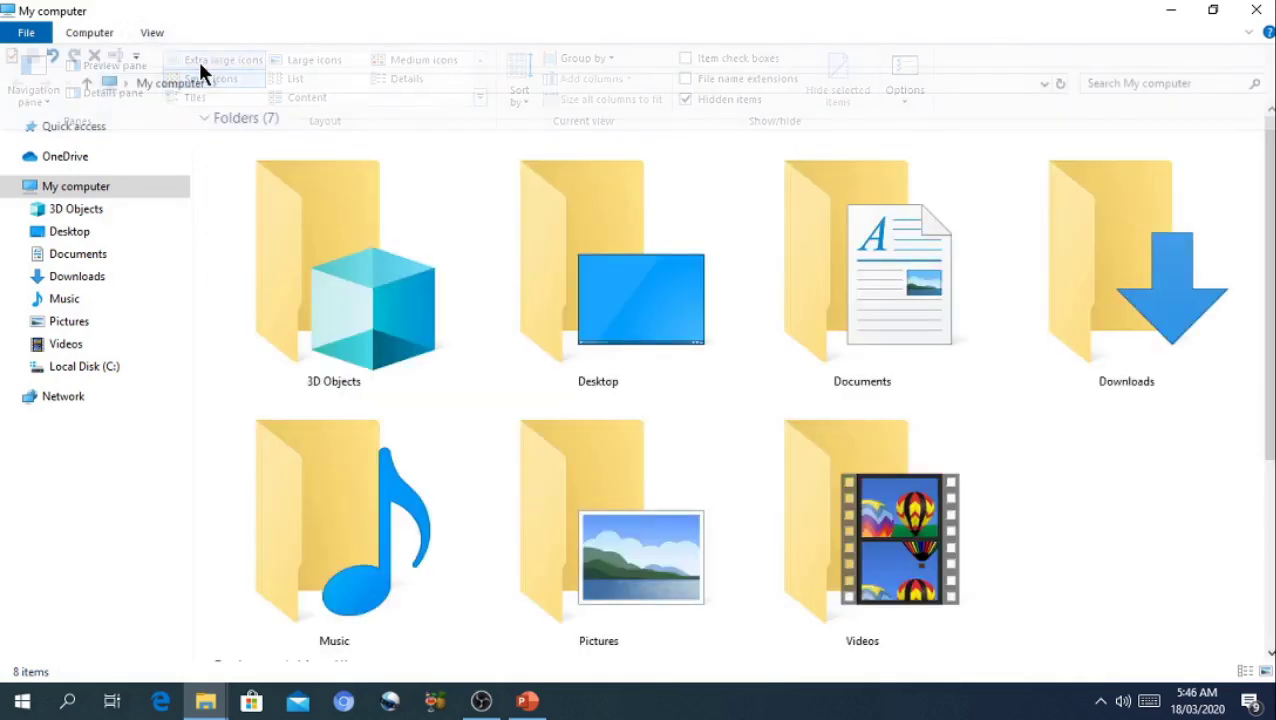
left_click(143, 33)
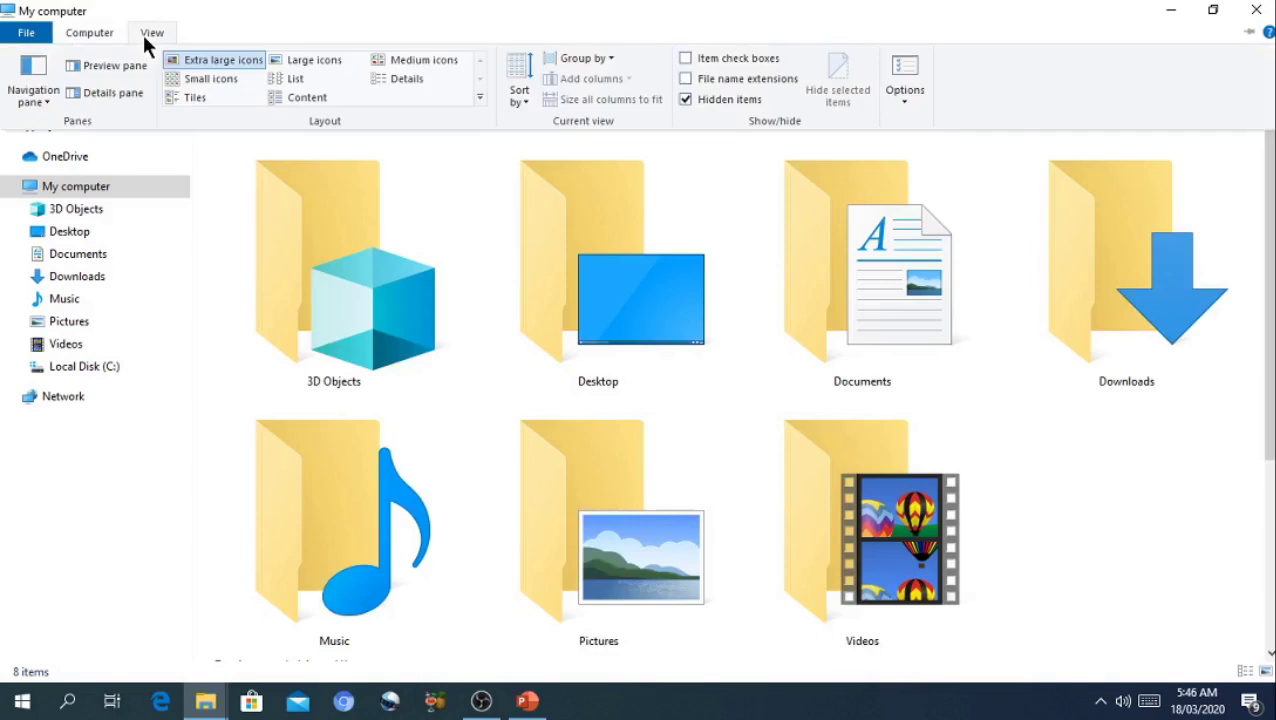
left_click(177, 92)
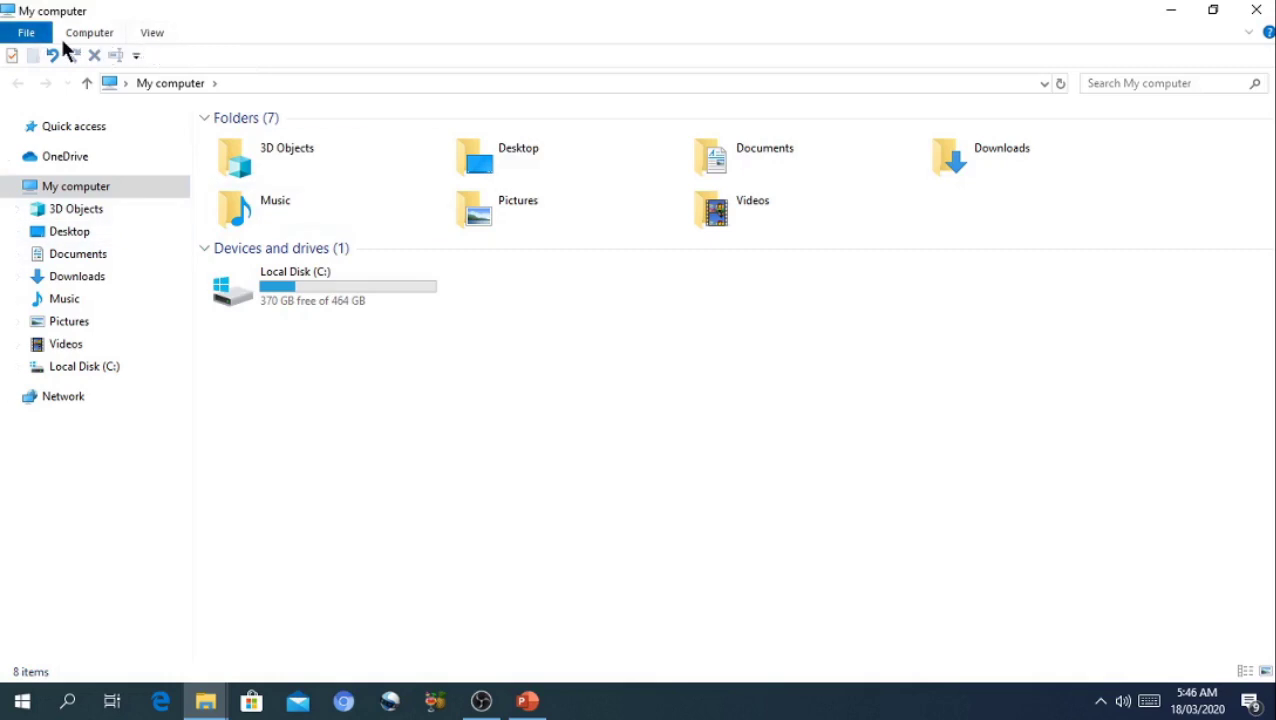
Visit Documents, My computer and Network to compare the command groups each location offers, ending in My computer
left_click(79, 261)
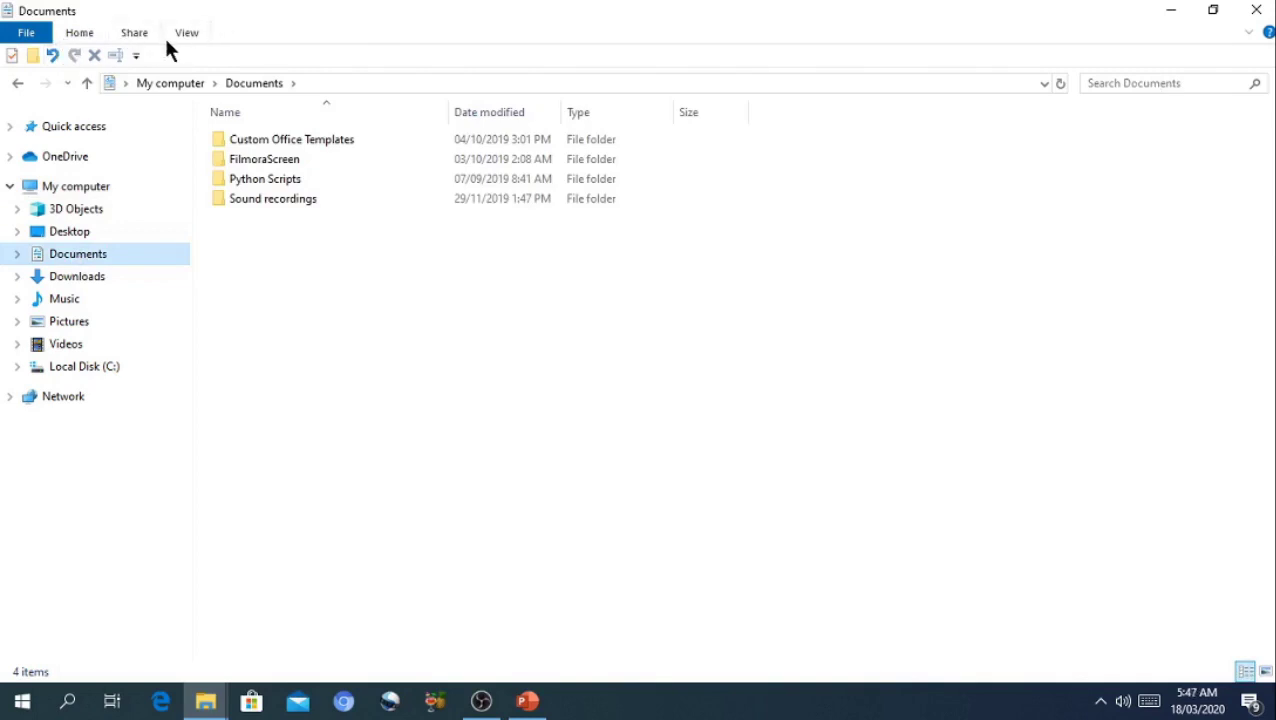
left_click(93, 189)
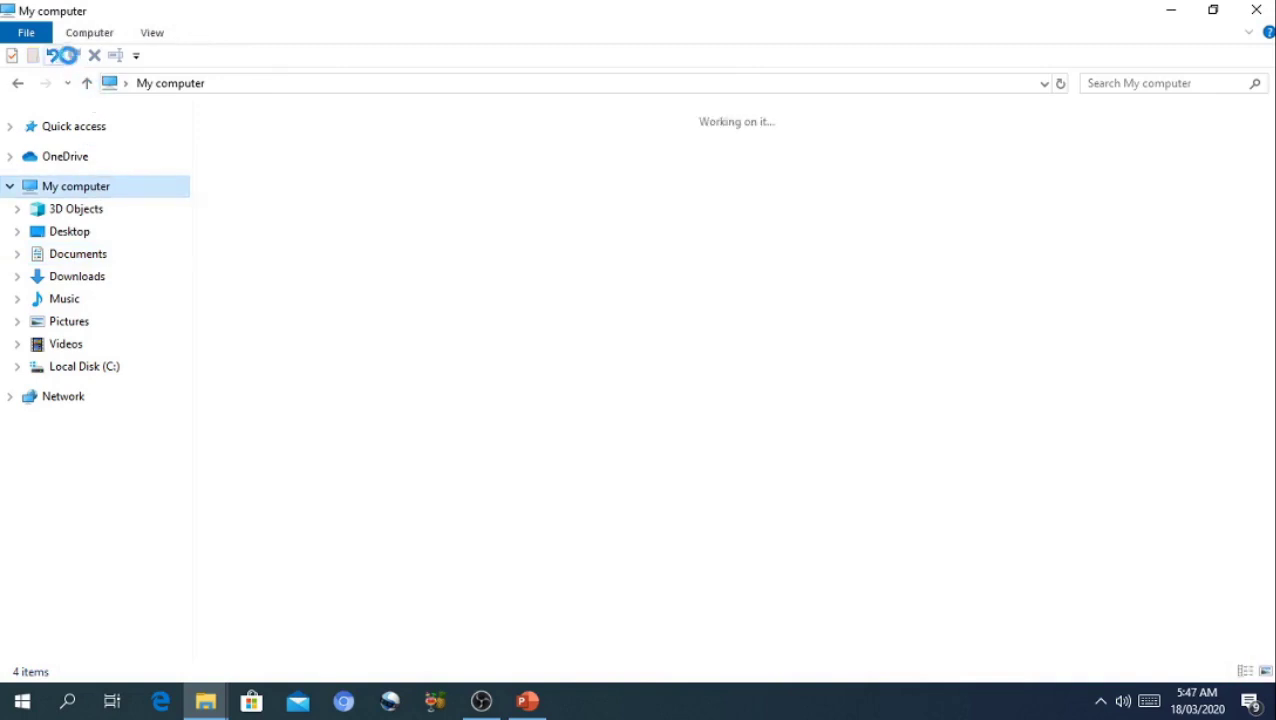
left_click(72, 258)
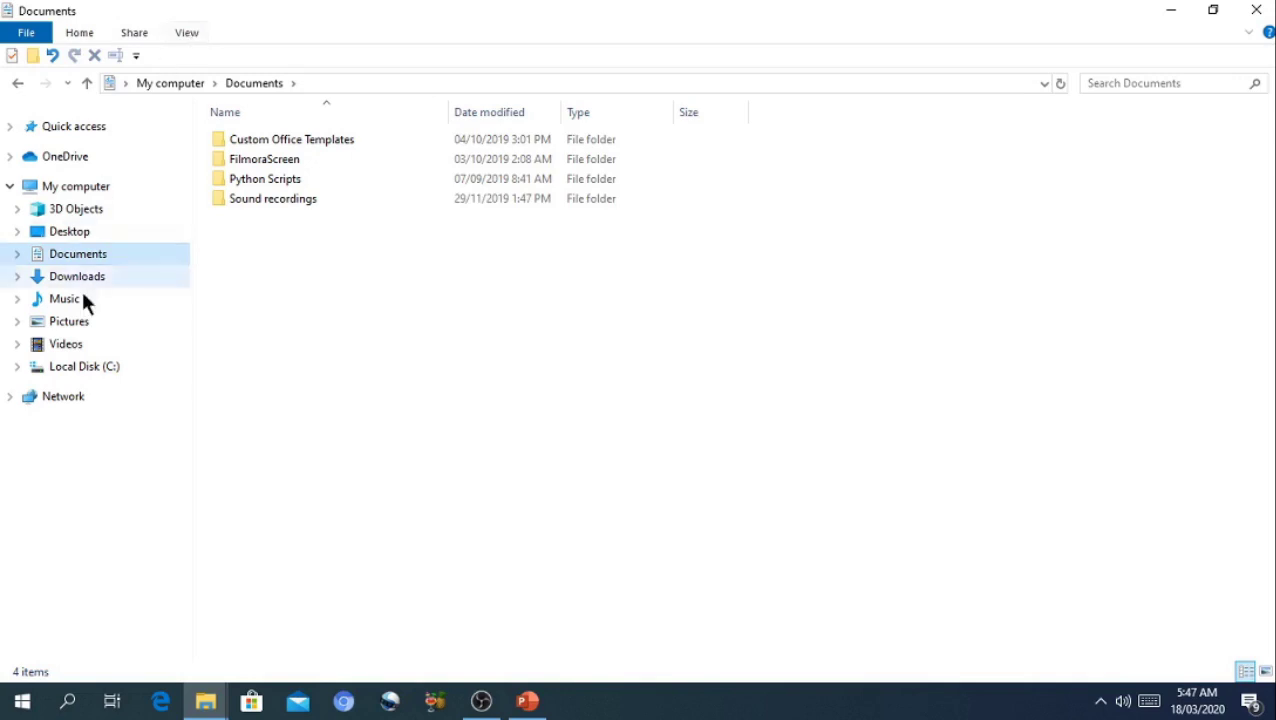
left_click(55, 397)
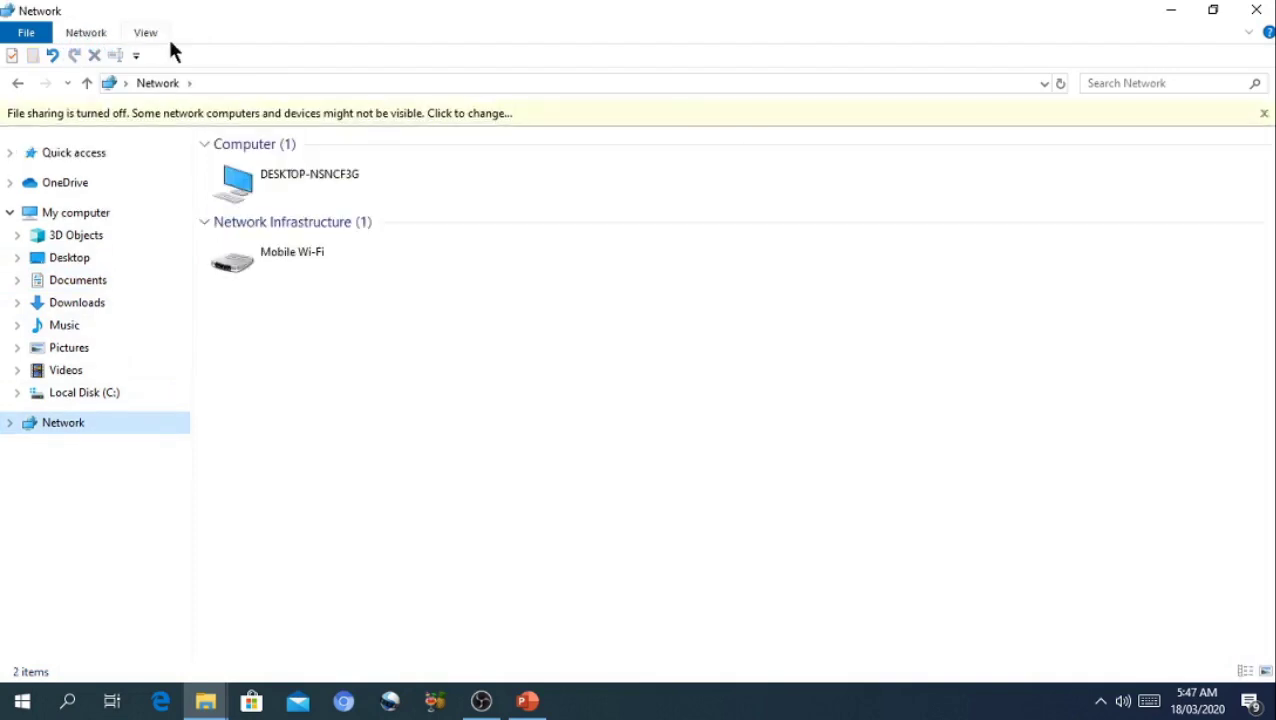
left_click(75, 220)
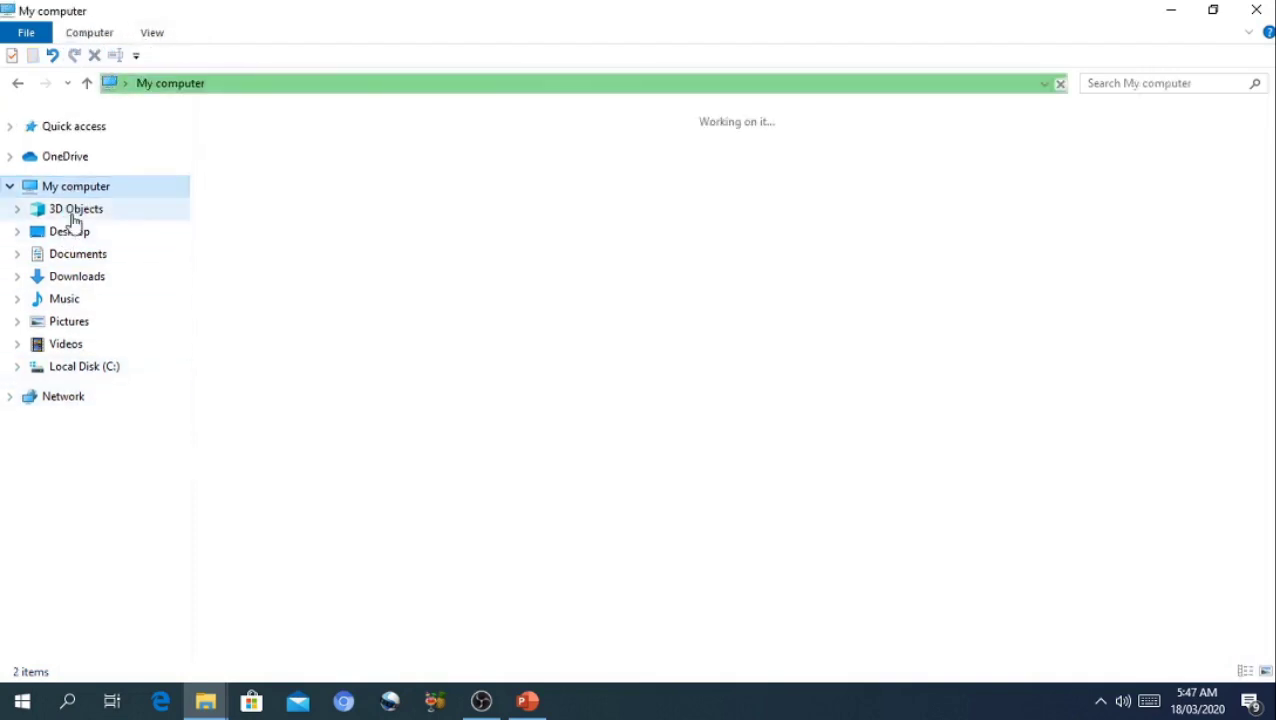
Open the Downloads folder and examine its clipboard and organizing commands with no file selected
key("alt")
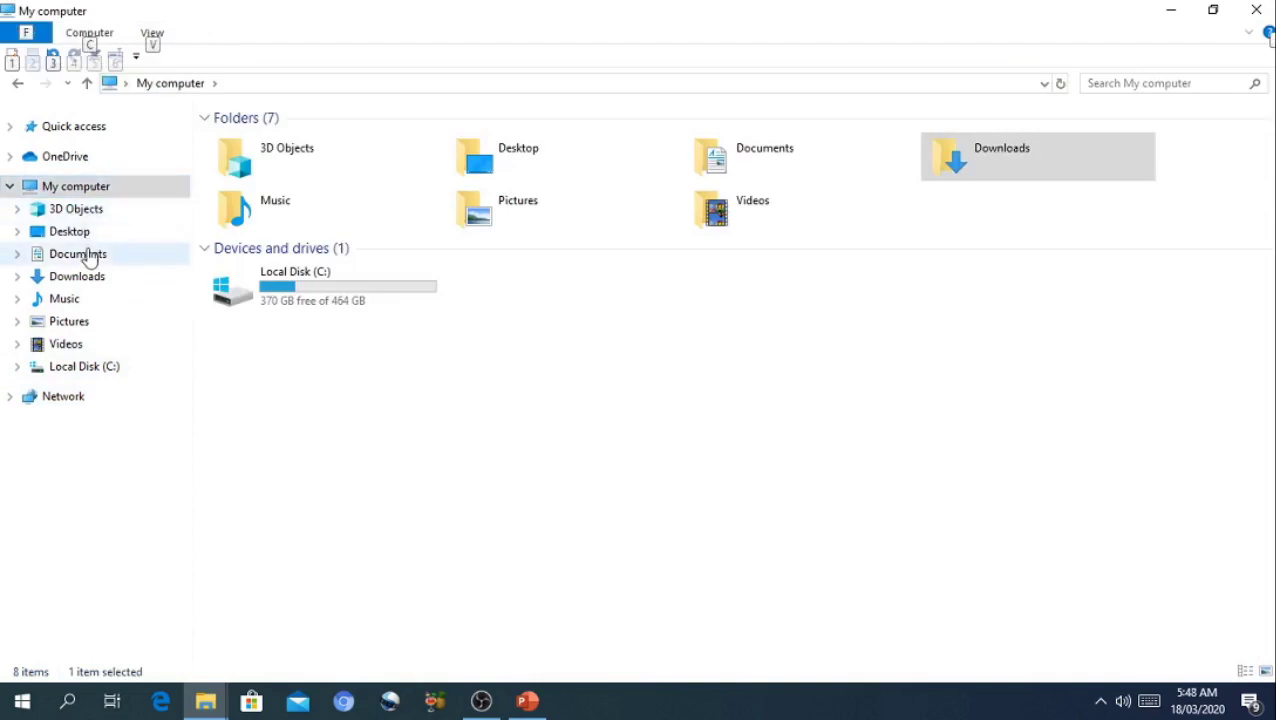
left_click(90, 282)
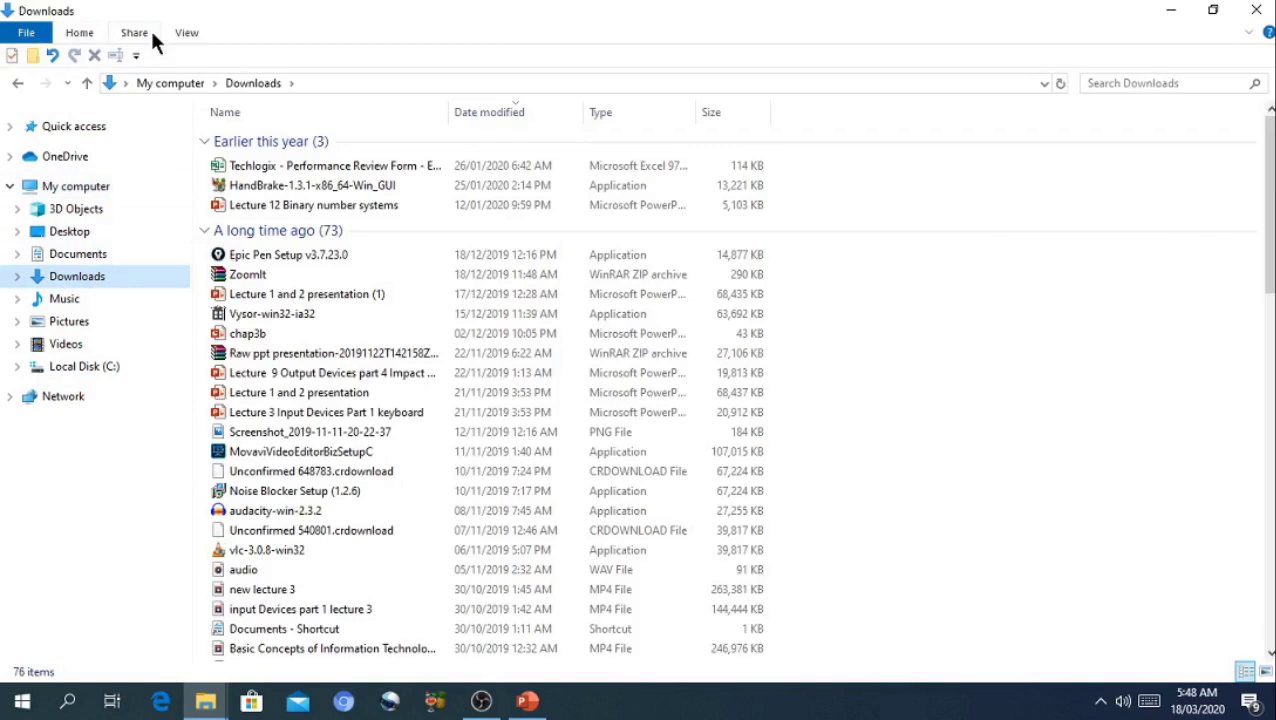
left_click(79, 33)
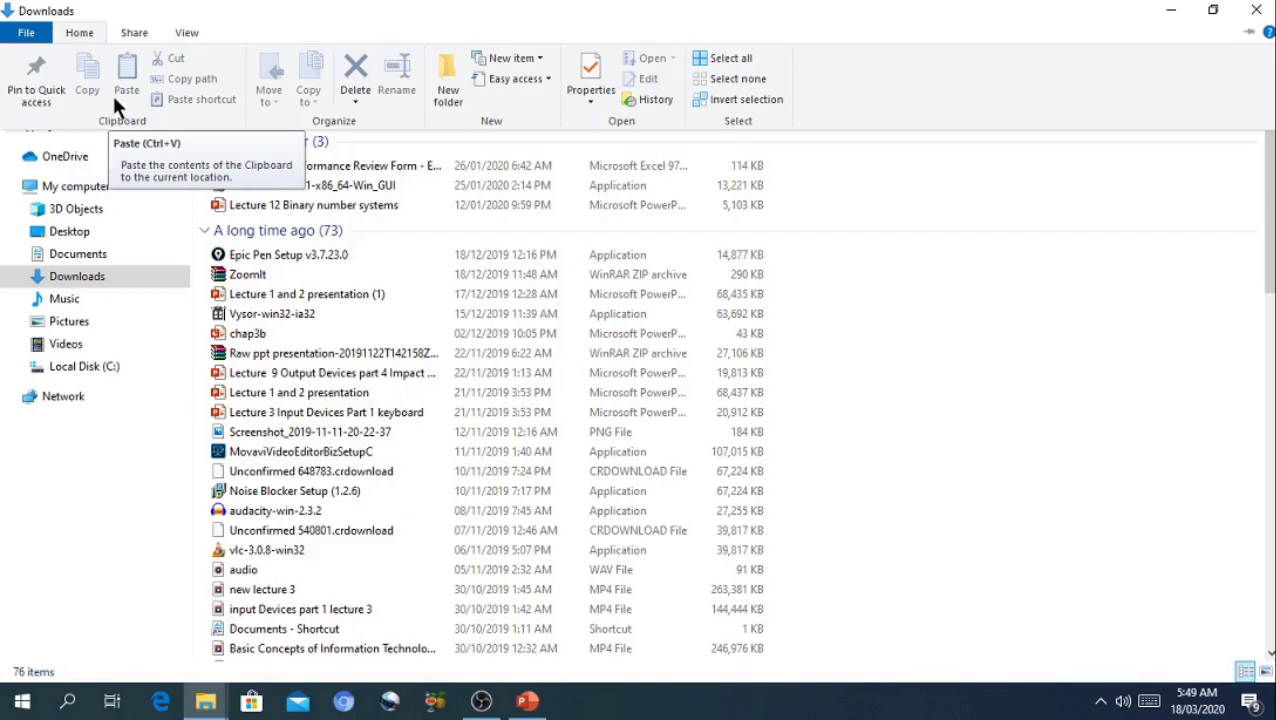
key("alt")
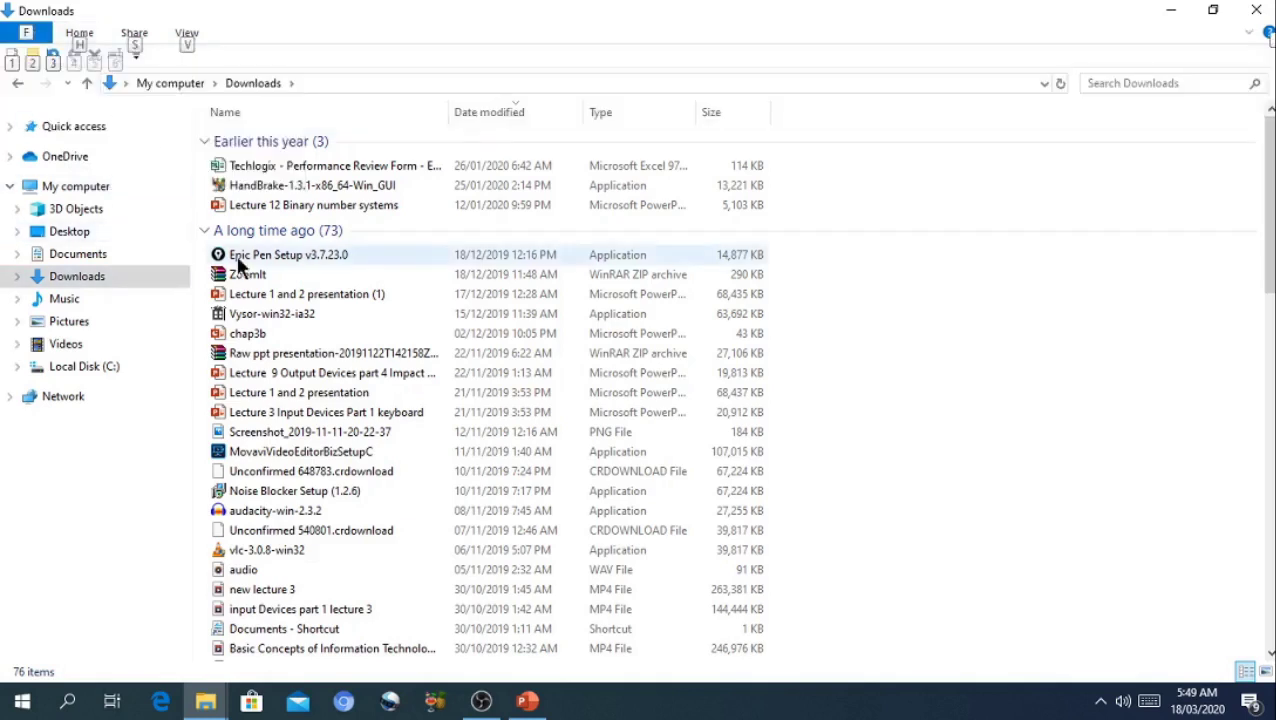
Copy the Lecture 12 Binary number systems presentation in Downloads and review the commands available for it
double_click(256, 203)
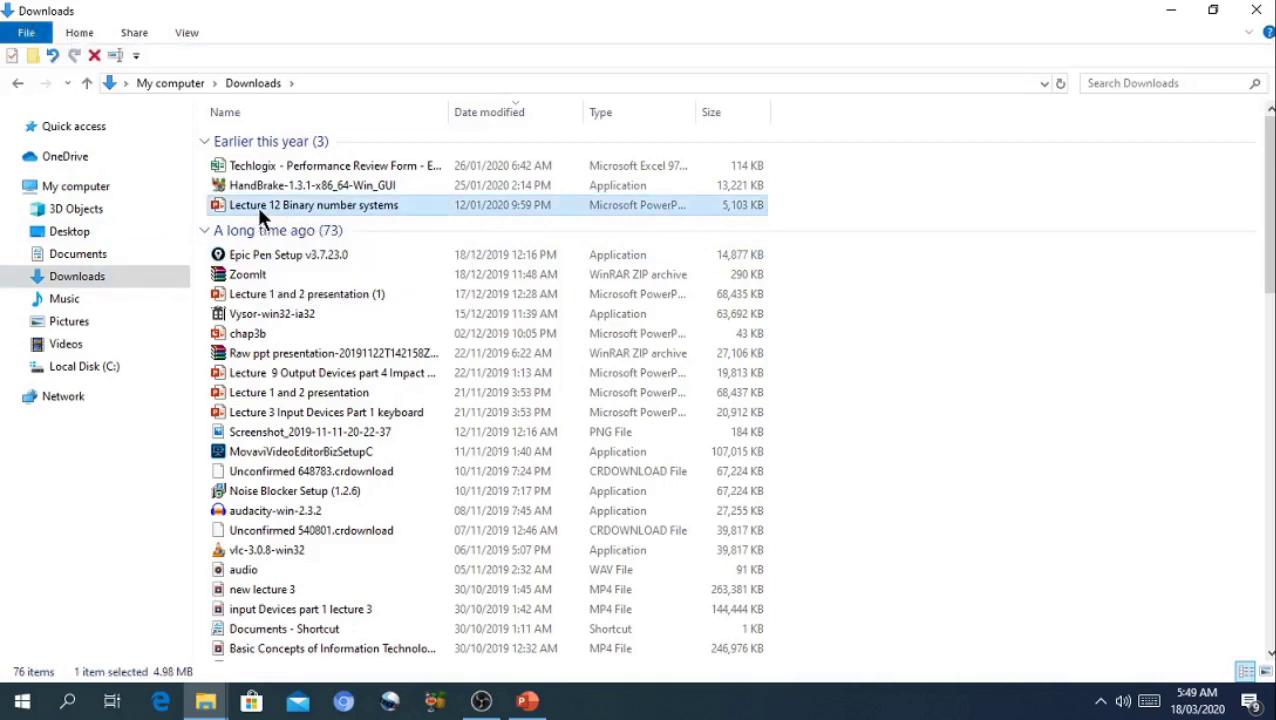
left_click(90, 36)
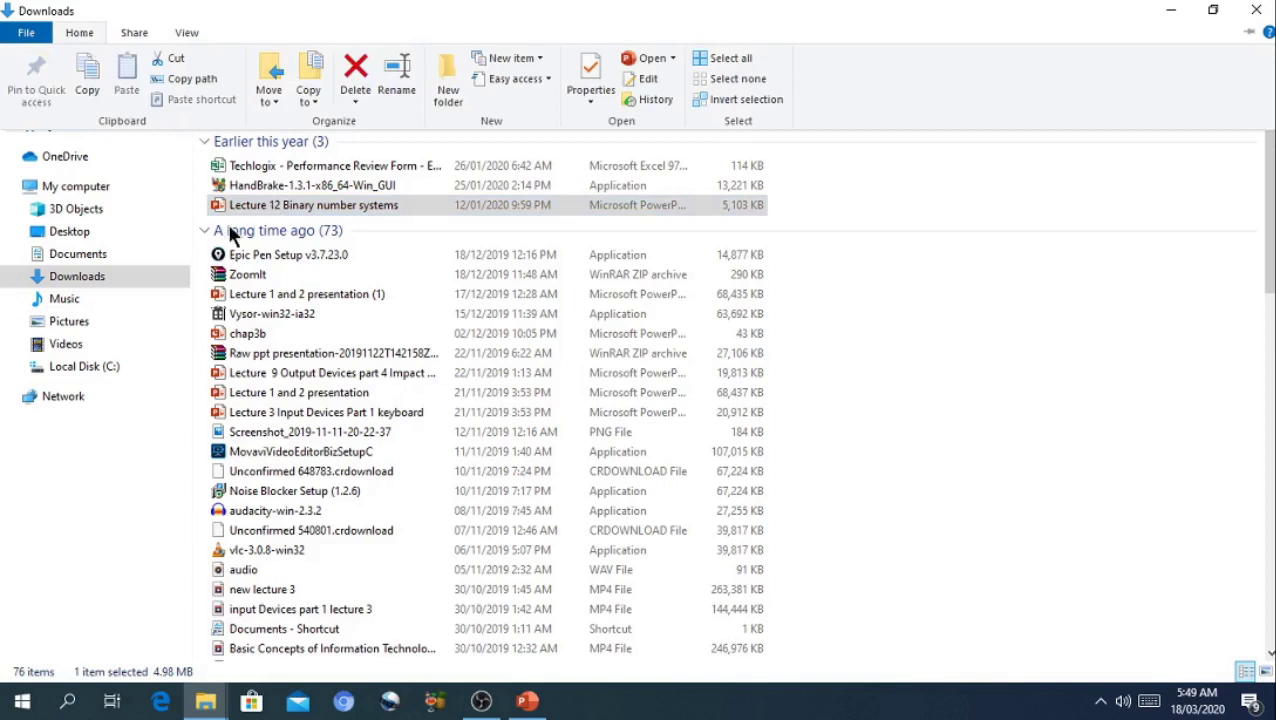
left_click(90, 84)
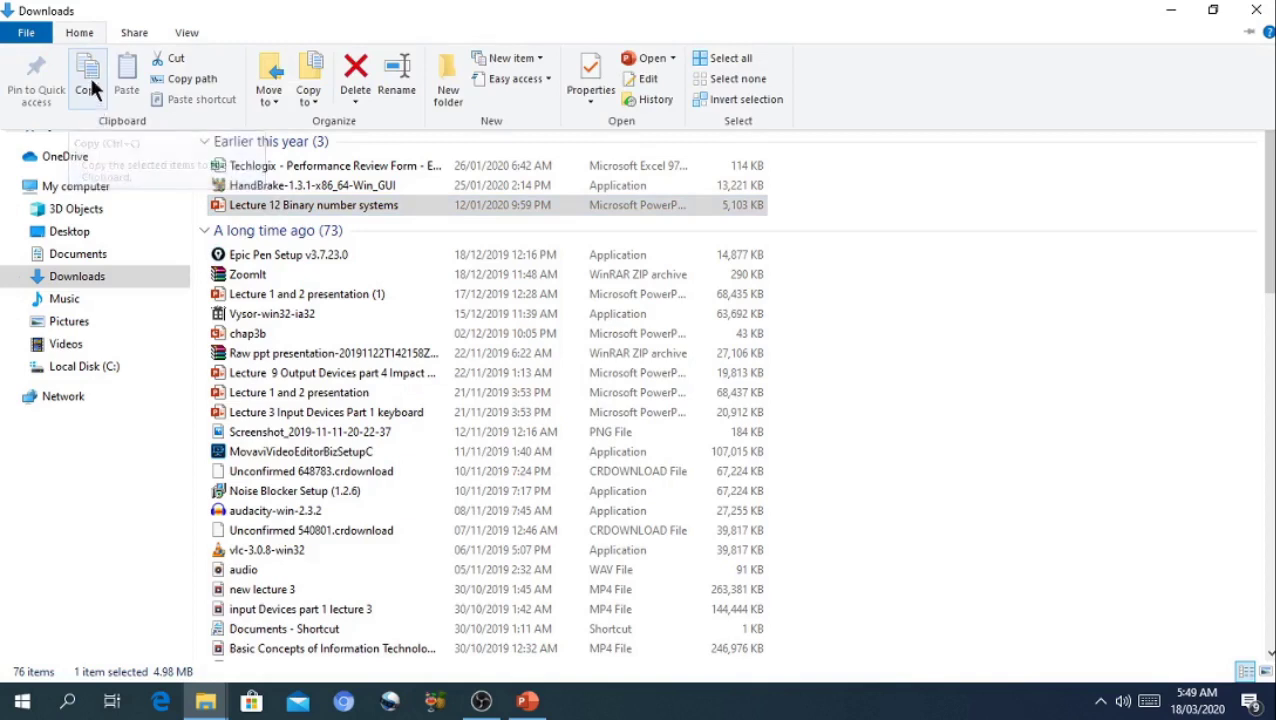
left_click(90, 78)
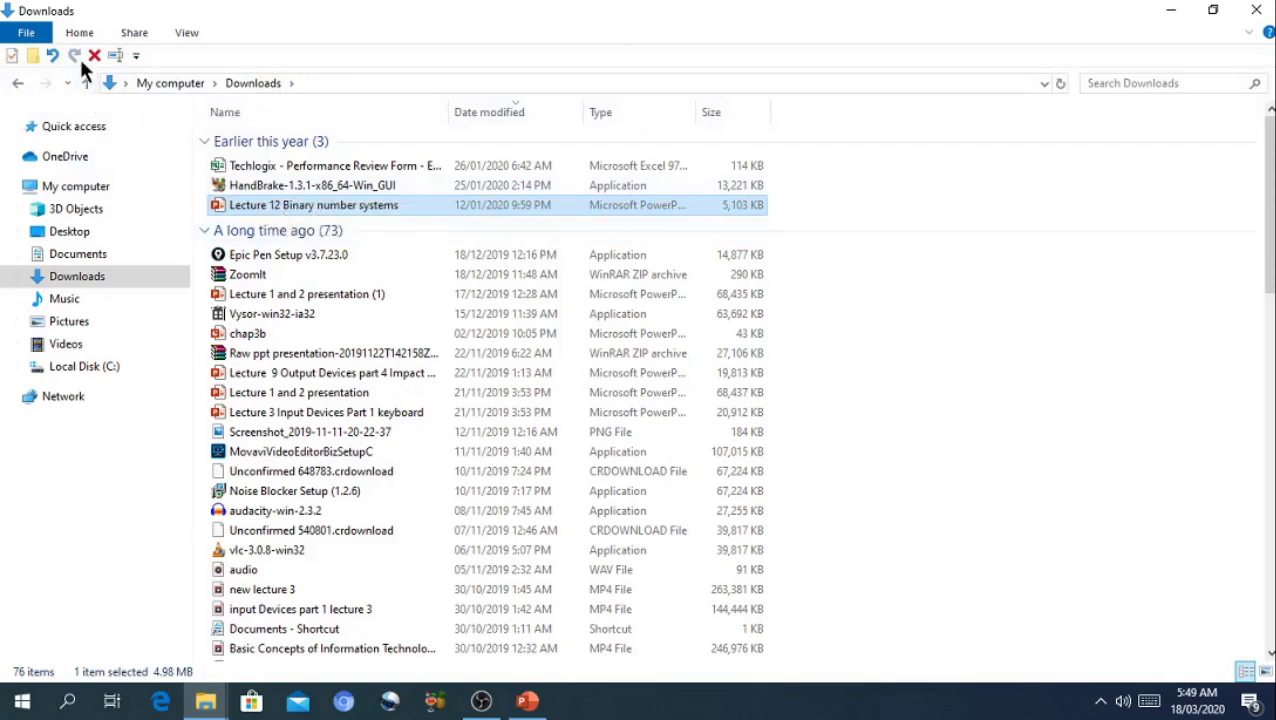
left_click(81, 35)
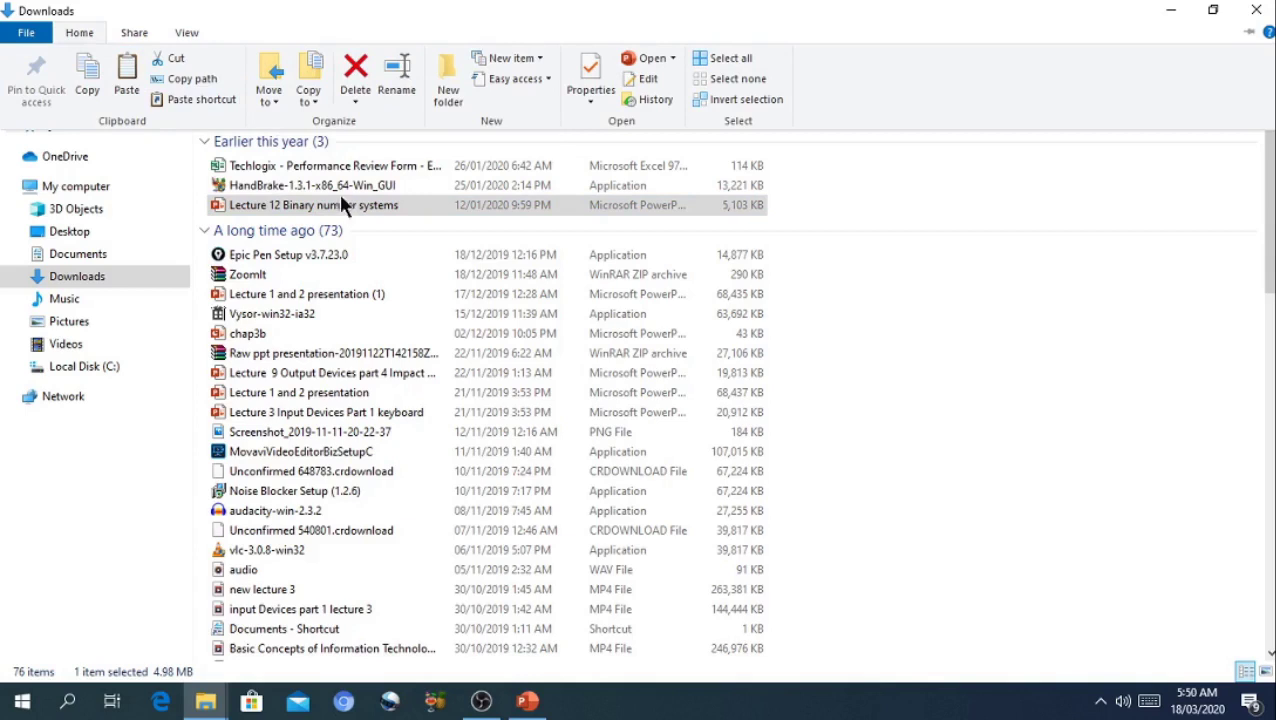
key("Escape")
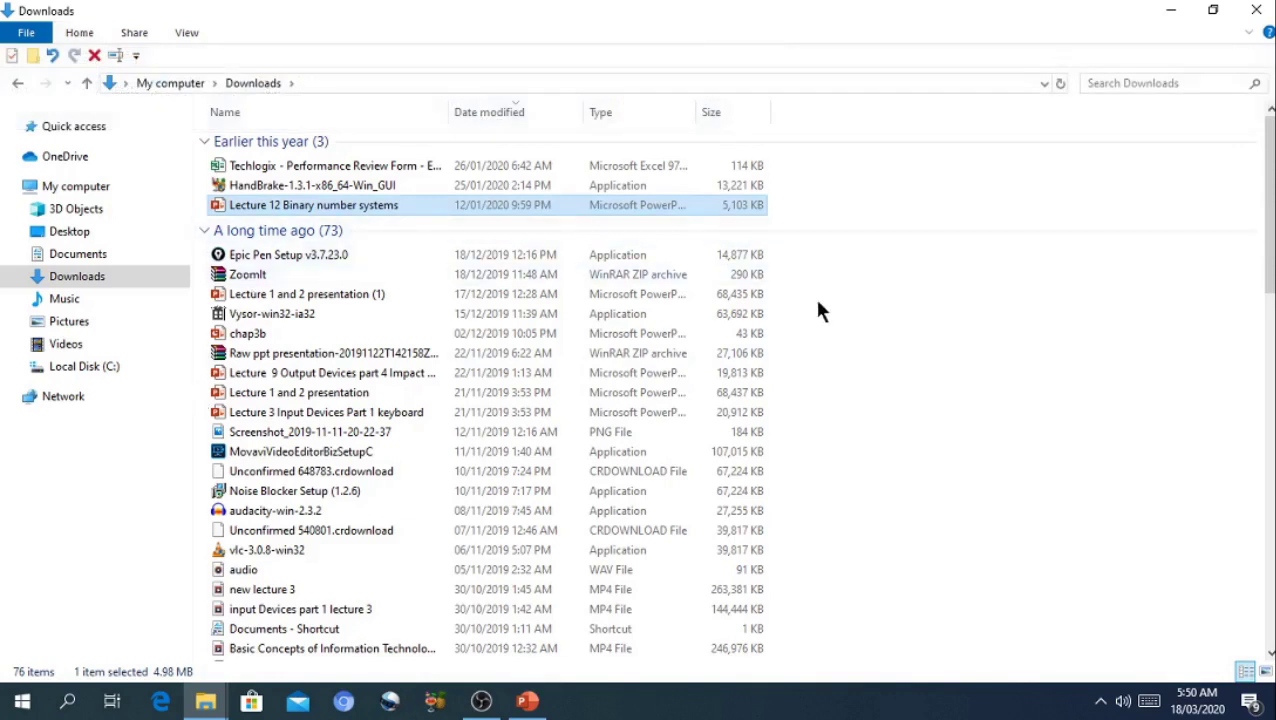
Deselect the presentation in Downloads, review which file commands are offered with nothing selected, and leave the ribbon collapsed
left_click(812, 299)
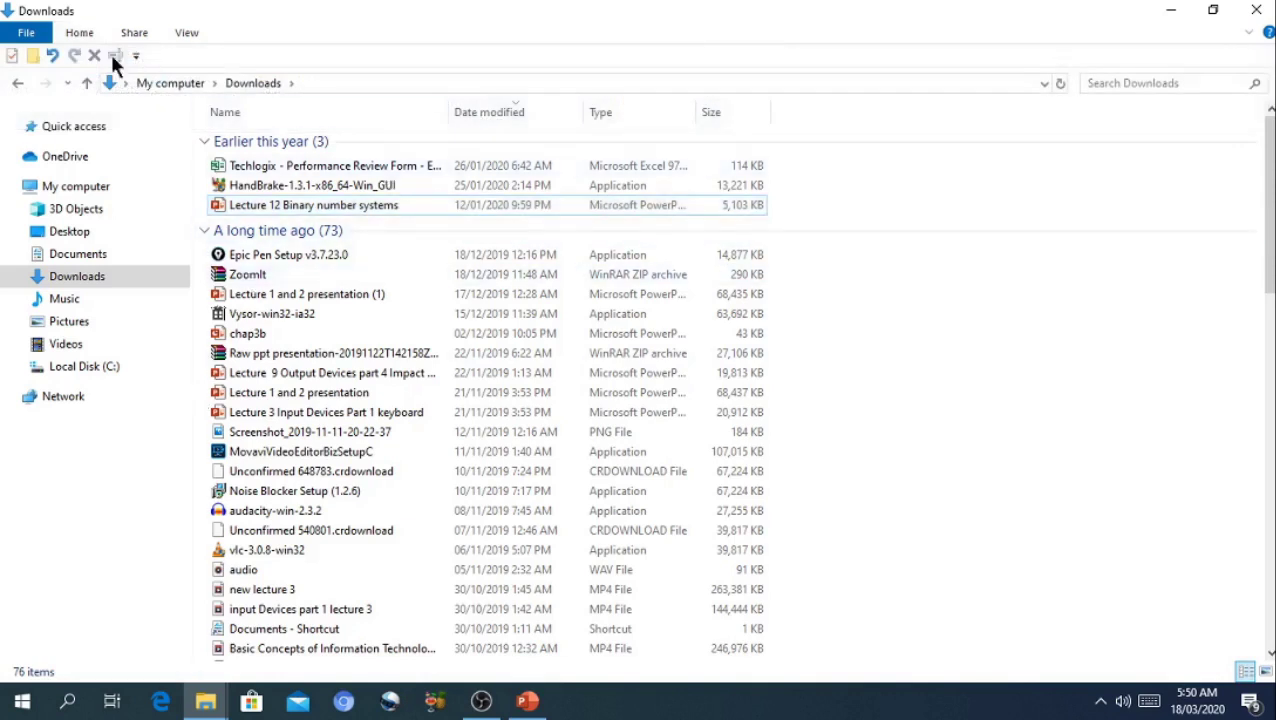
left_click(78, 33)
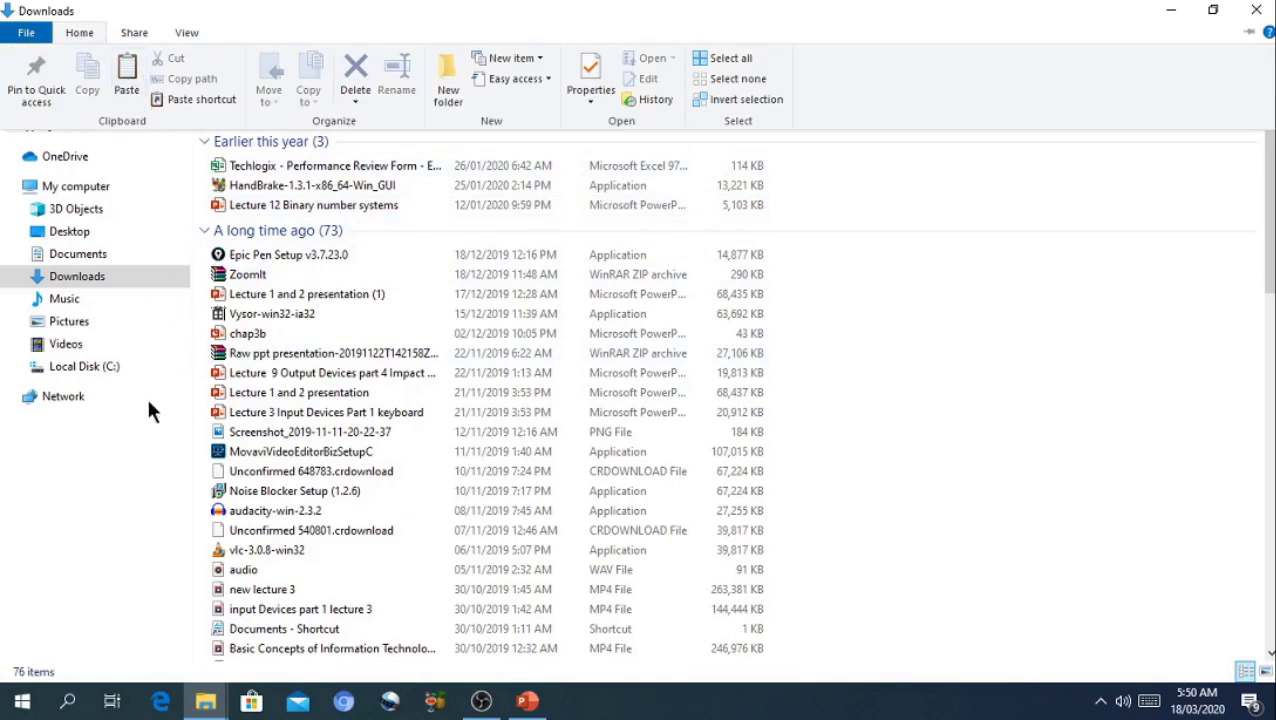
left_click(200, 300)
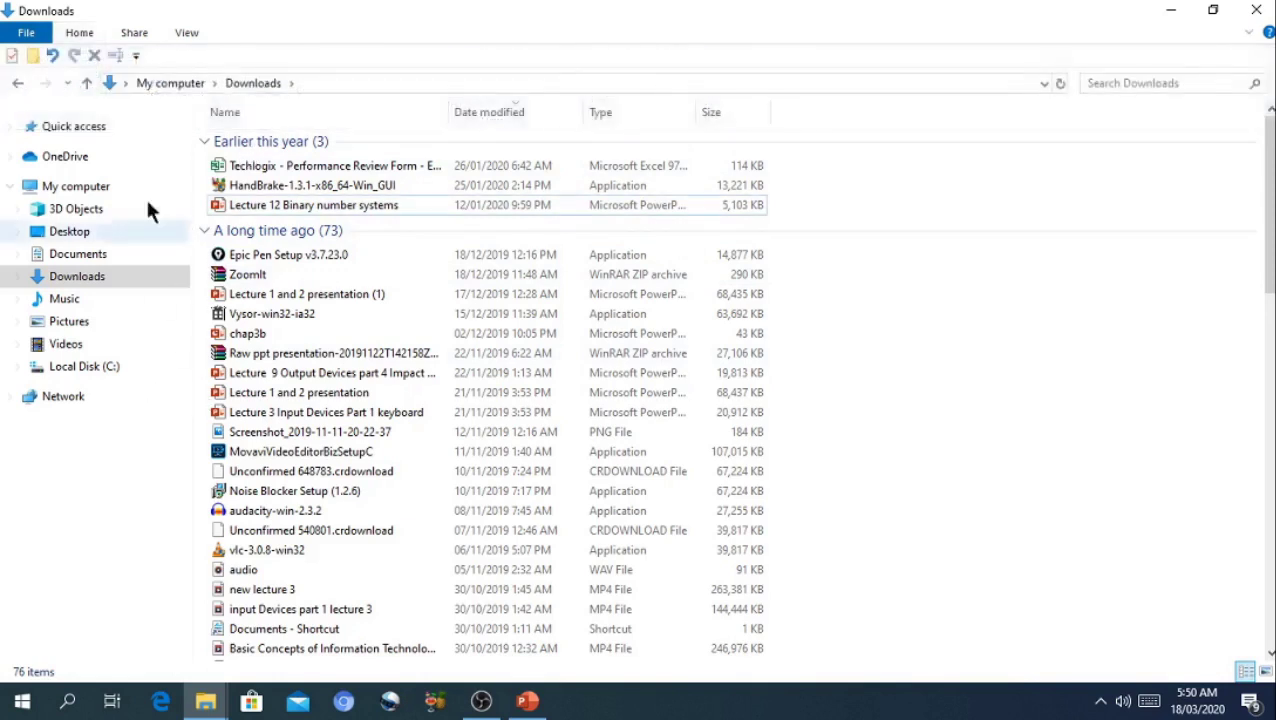
left_click(70, 38)
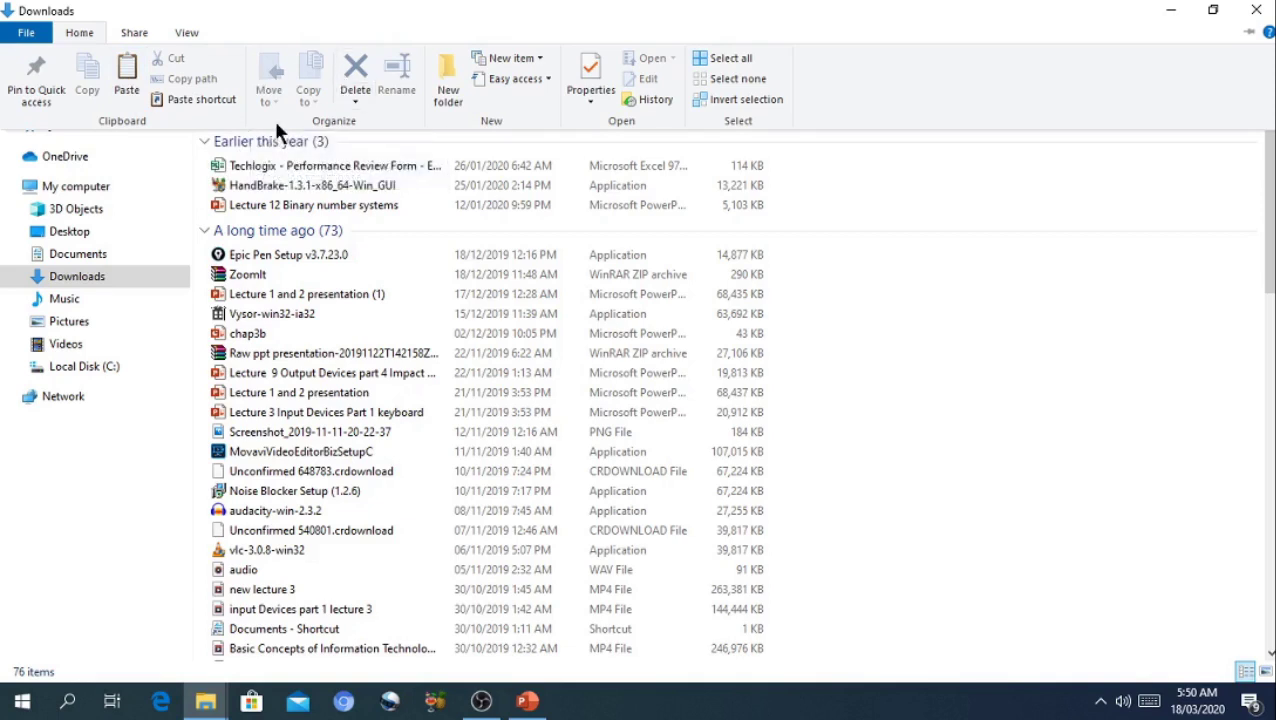
key("ctrl+F1")
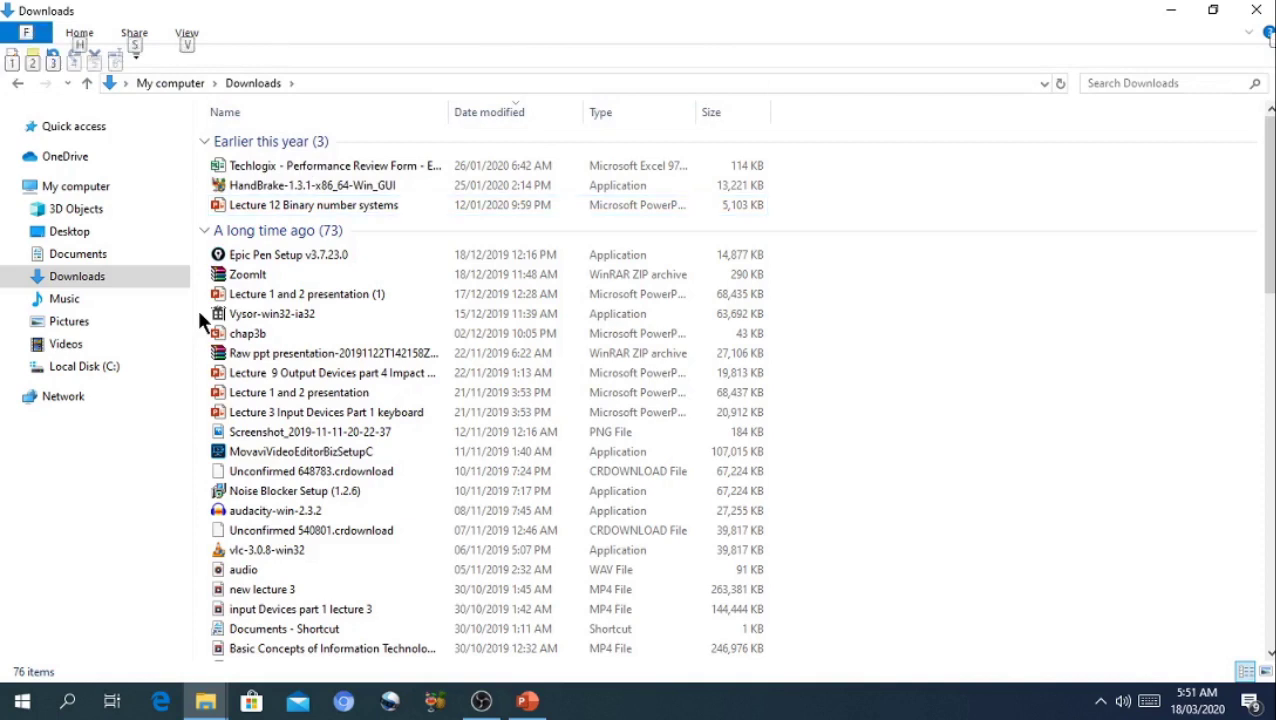
Examine the general File commands, including the frequent places for a new window and the help options, and dismiss them
left_click(36, 34)
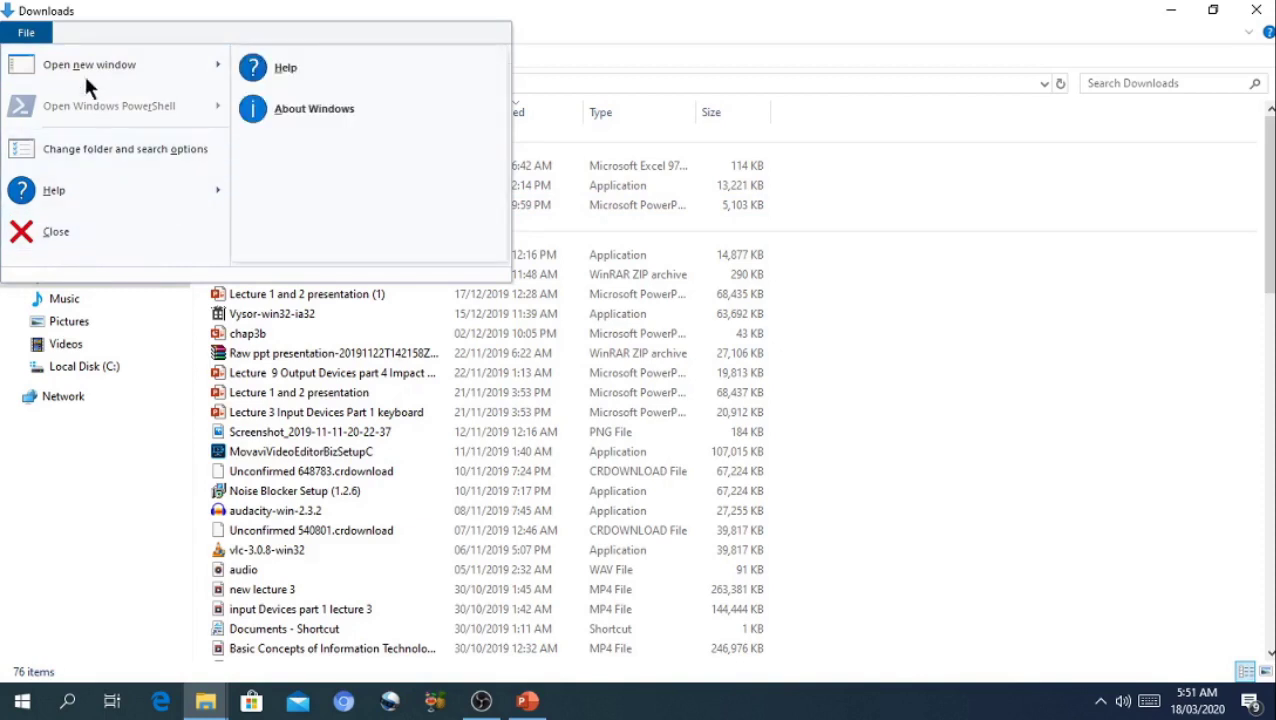
mouse_move(80, 60)
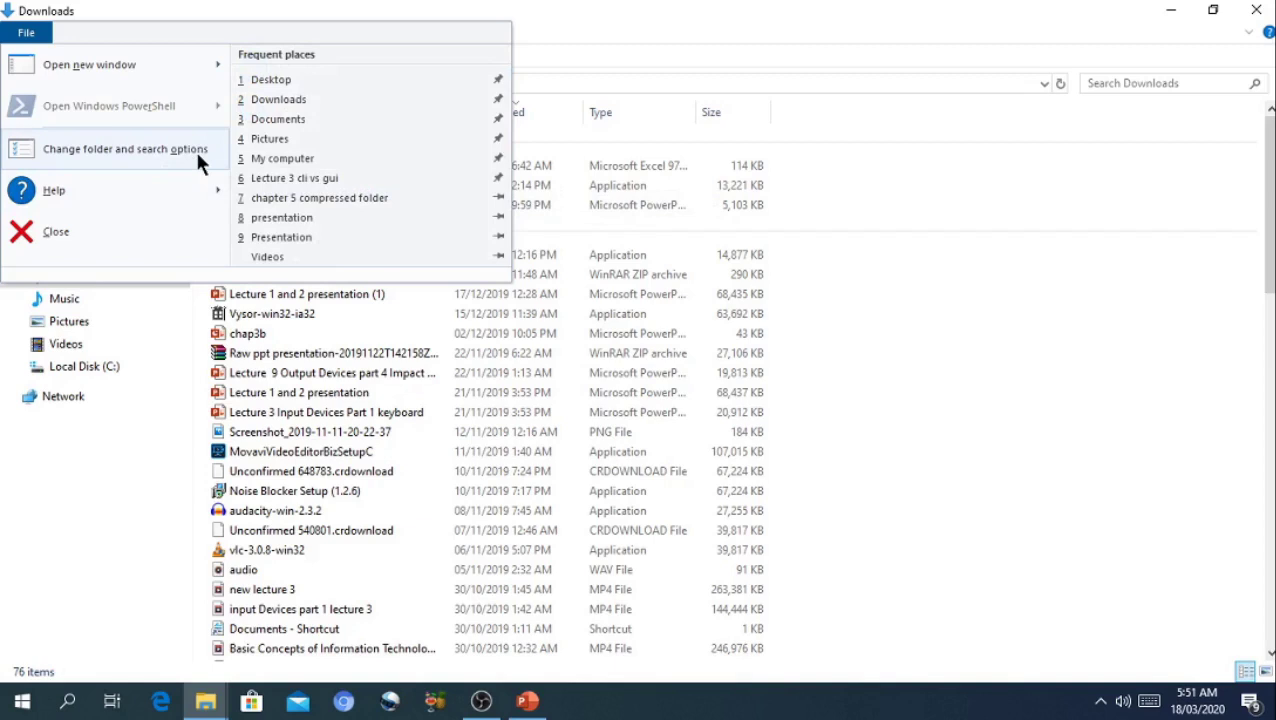
mouse_move(210, 190)
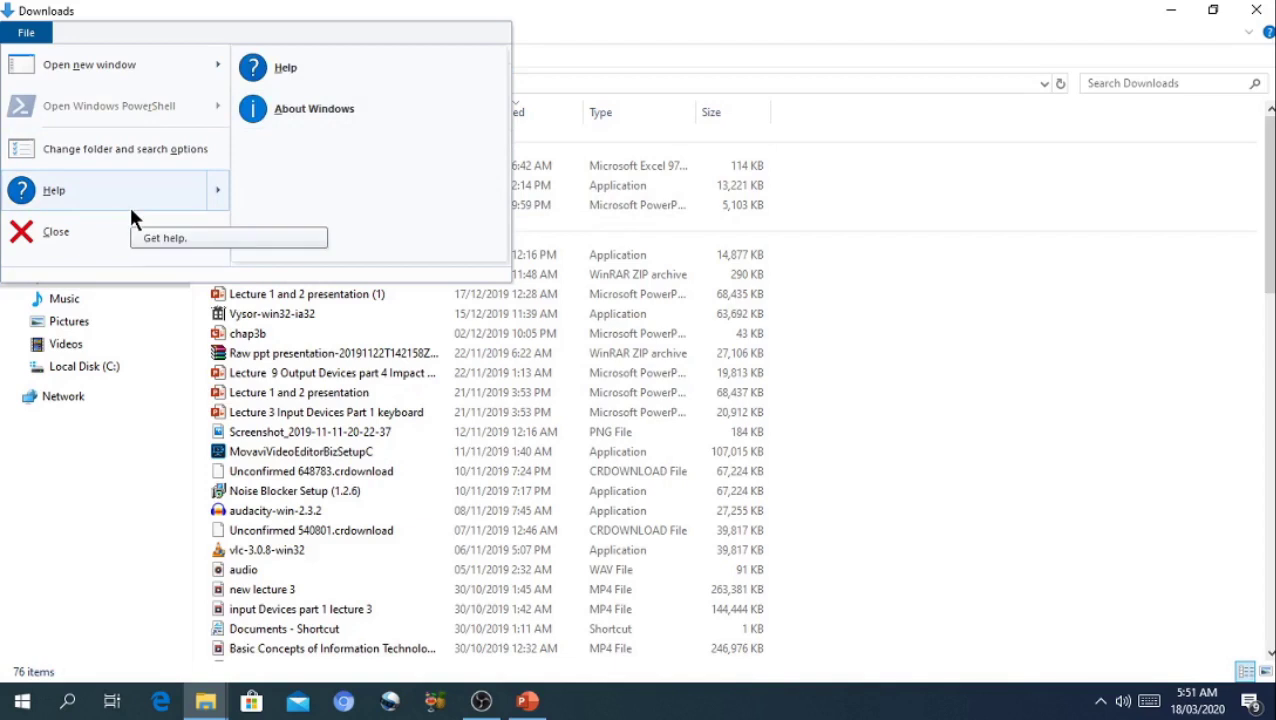
left_click(946, 352)
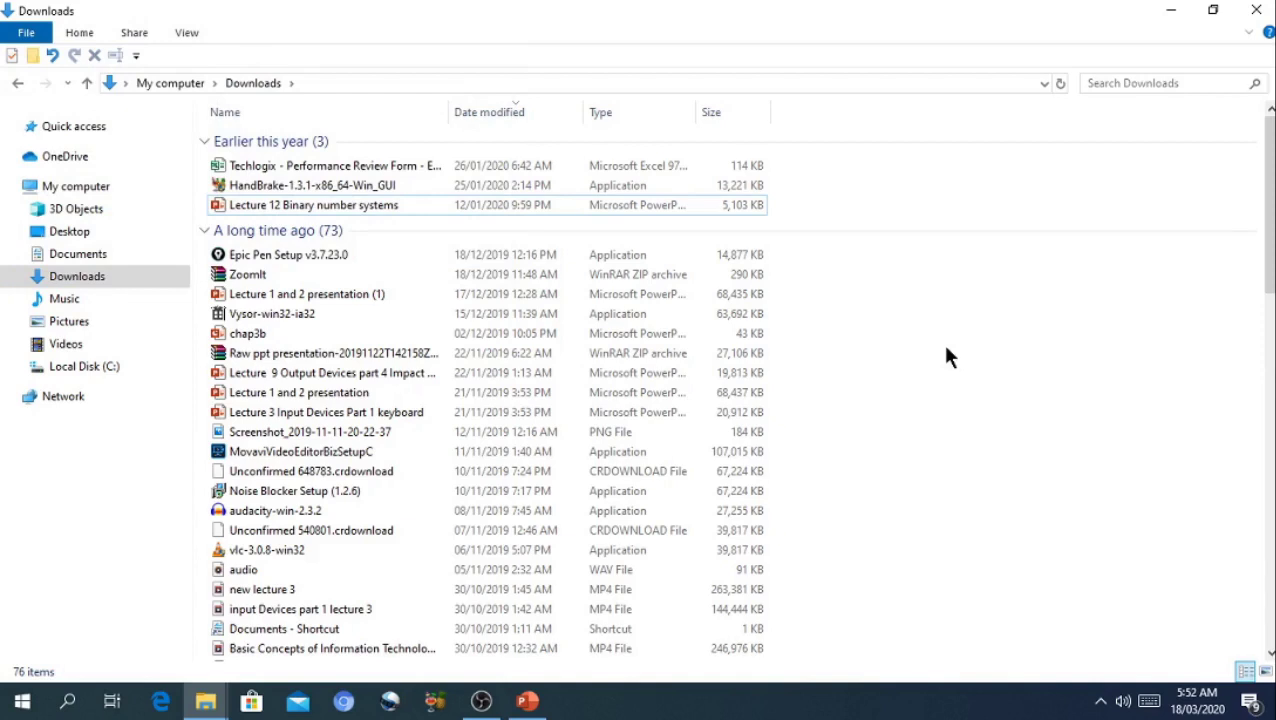
Move up from Downloads to My computer with nothing selected, and switch from the slide show back to File Explorer
key("alt+Up")
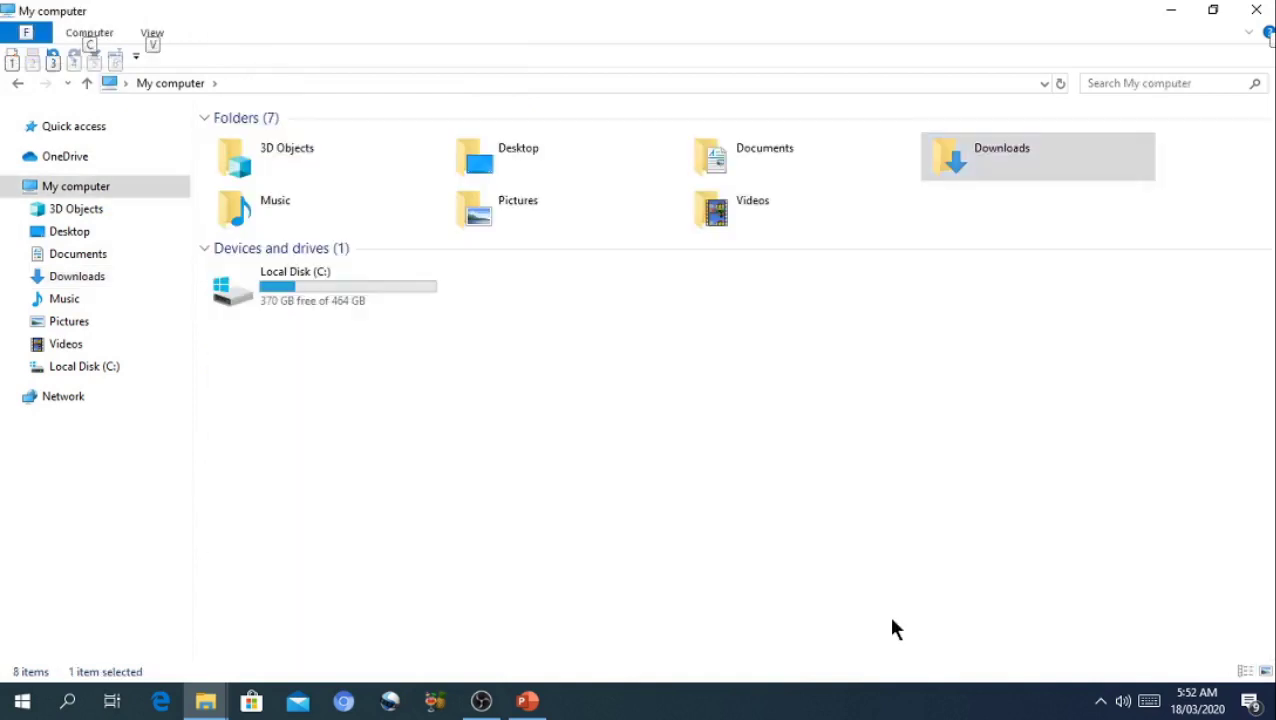
left_click(578, 406)
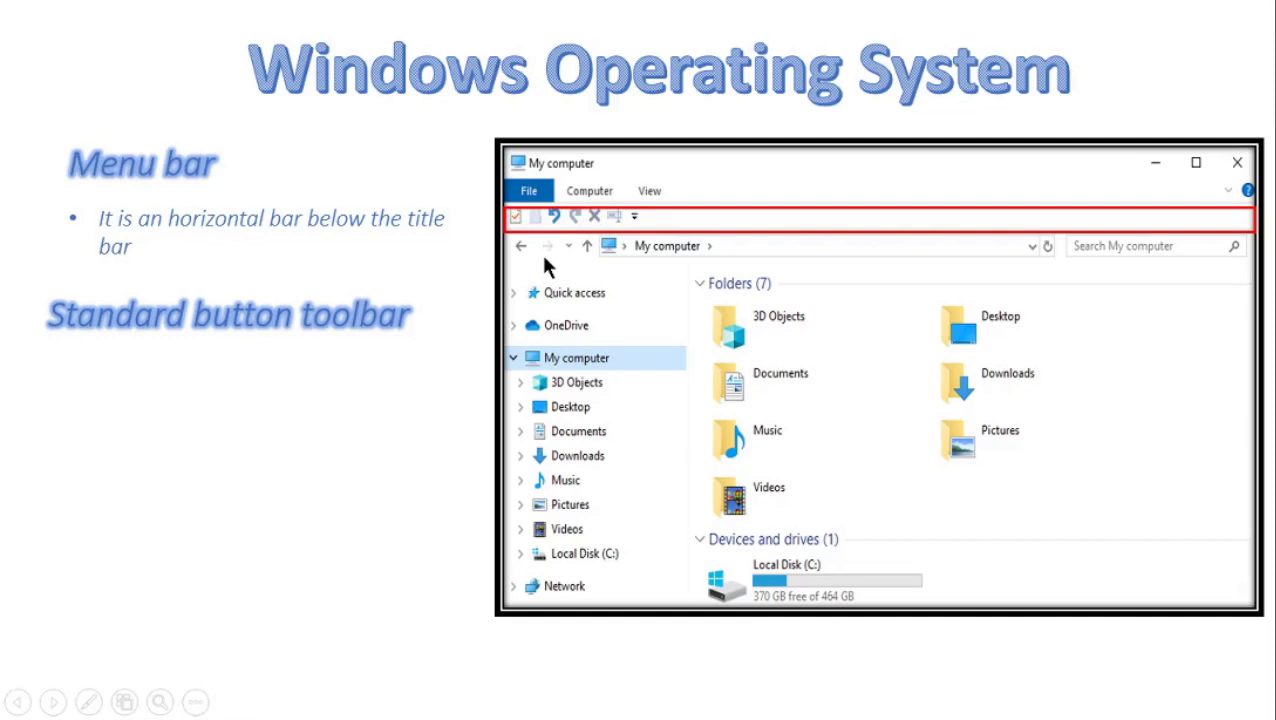
key("alt+Tab")
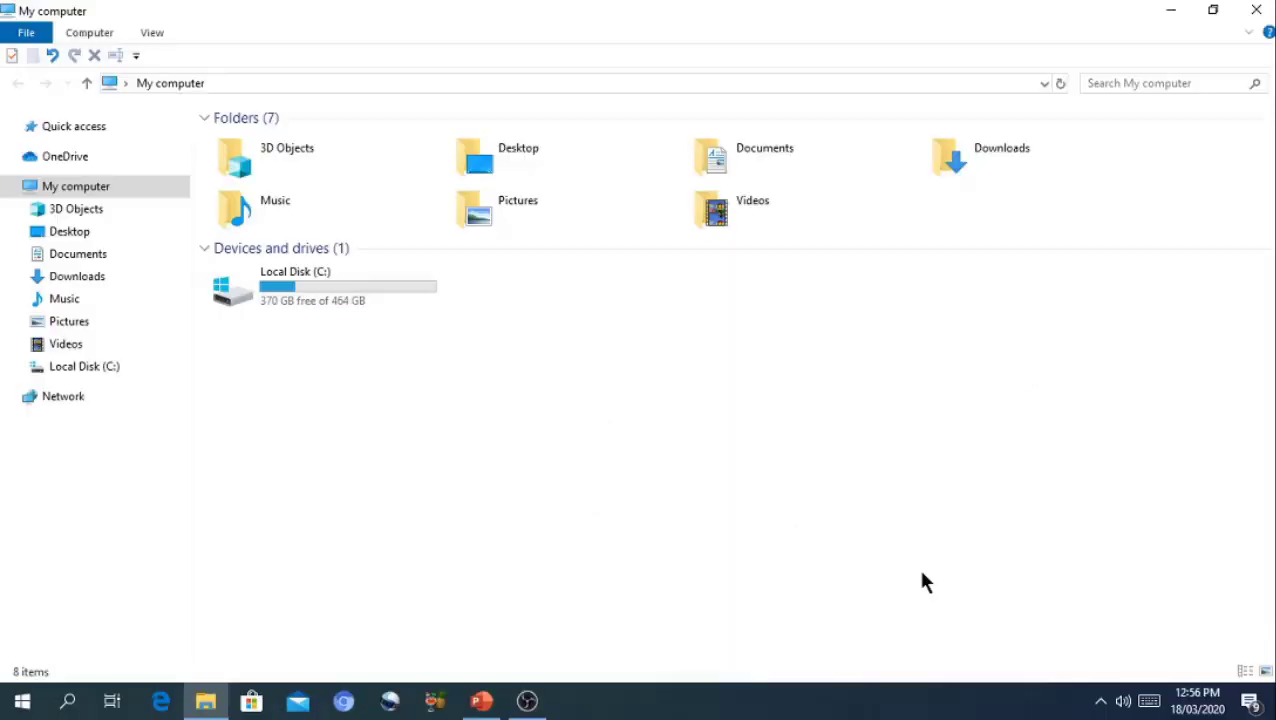
key("alt")
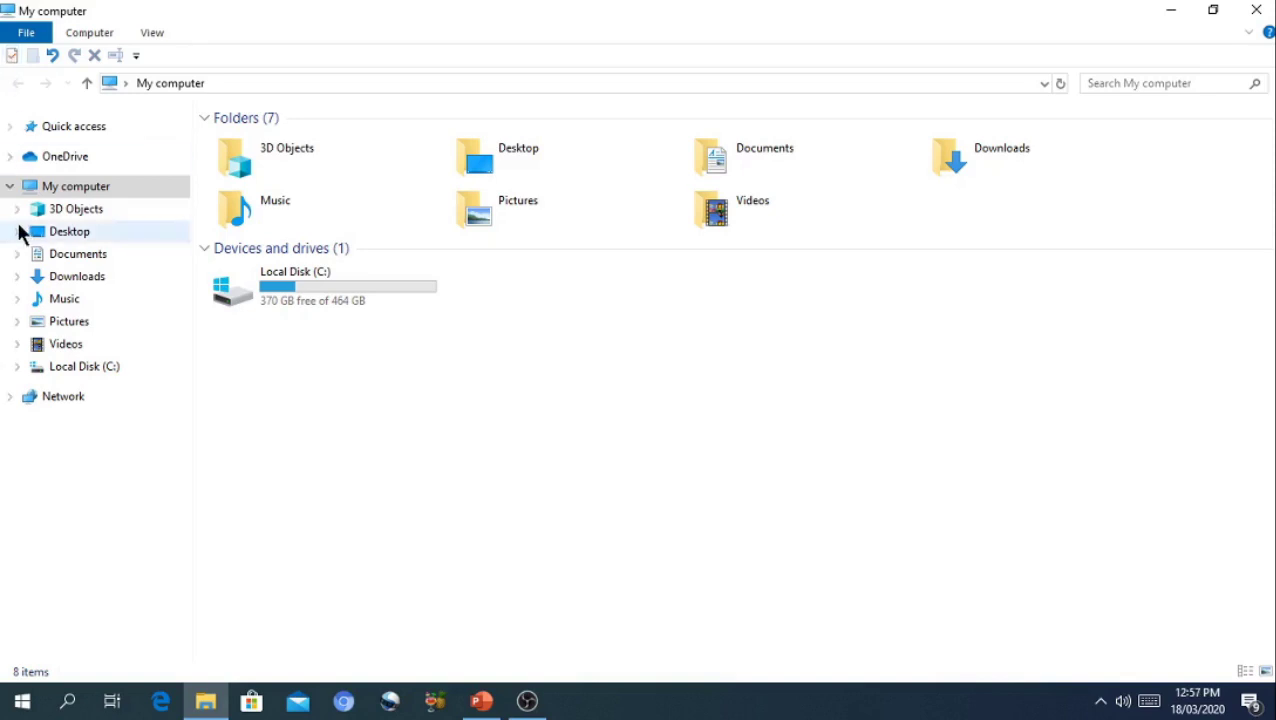
Open the Downloads folder and examine the properties of the Lecture 12 Binary number systems presentation without changing them
left_click(60, 285)
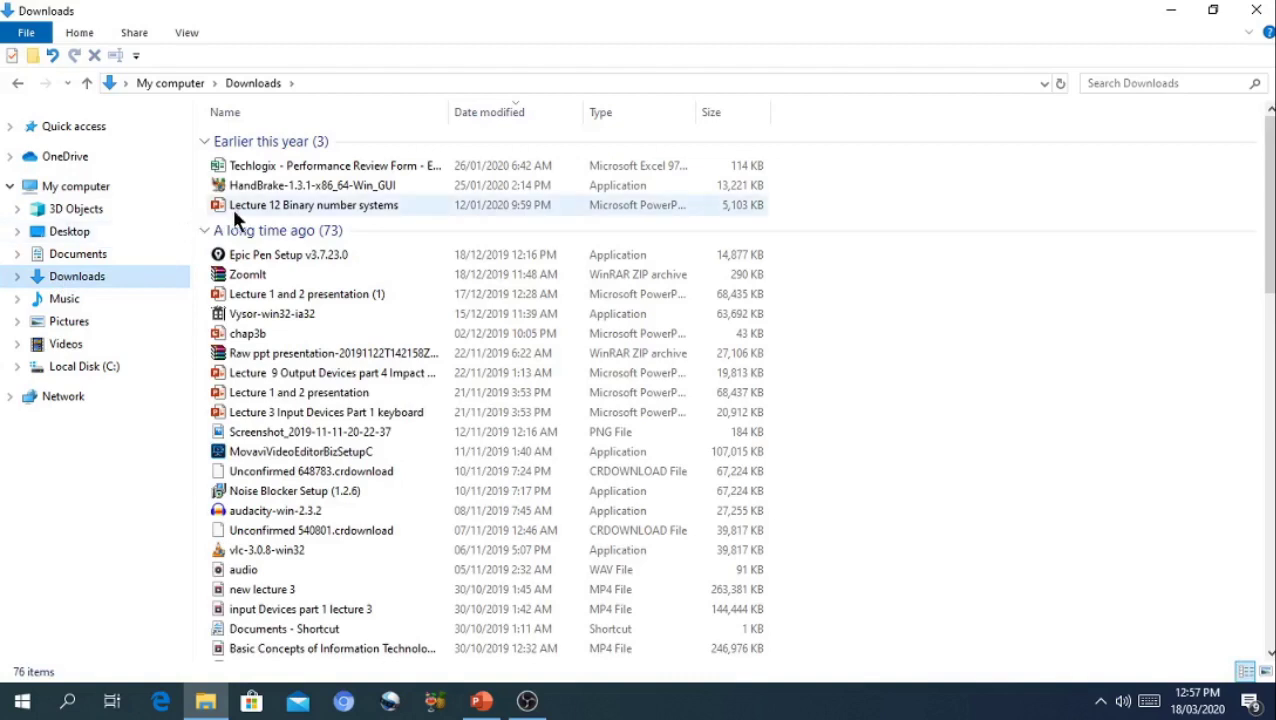
left_click(247, 212)
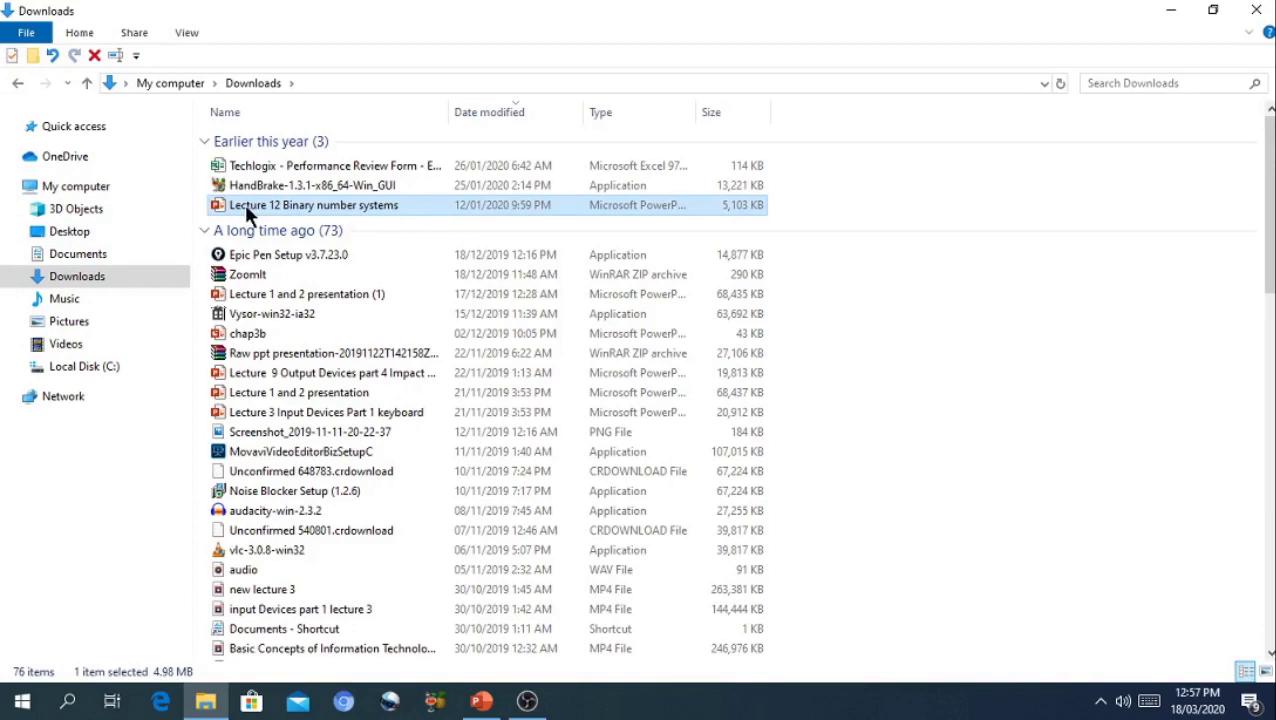
left_click(244, 203)
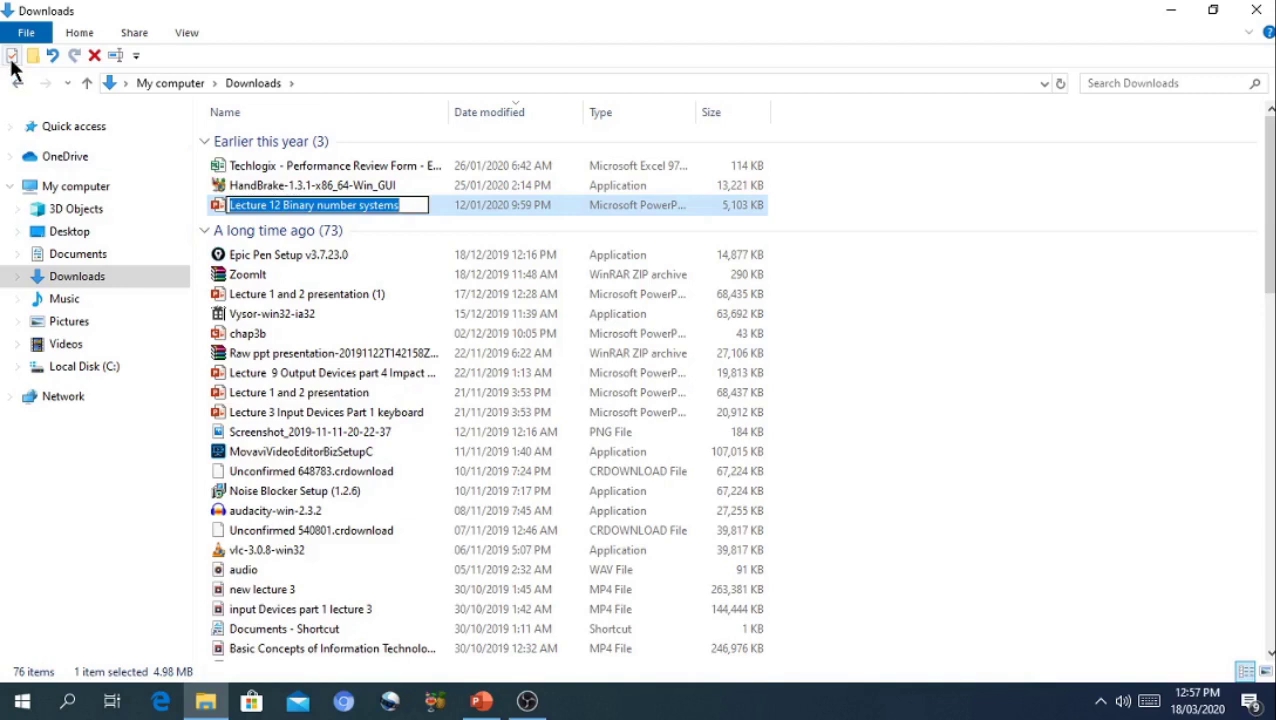
left_click(527, 201)
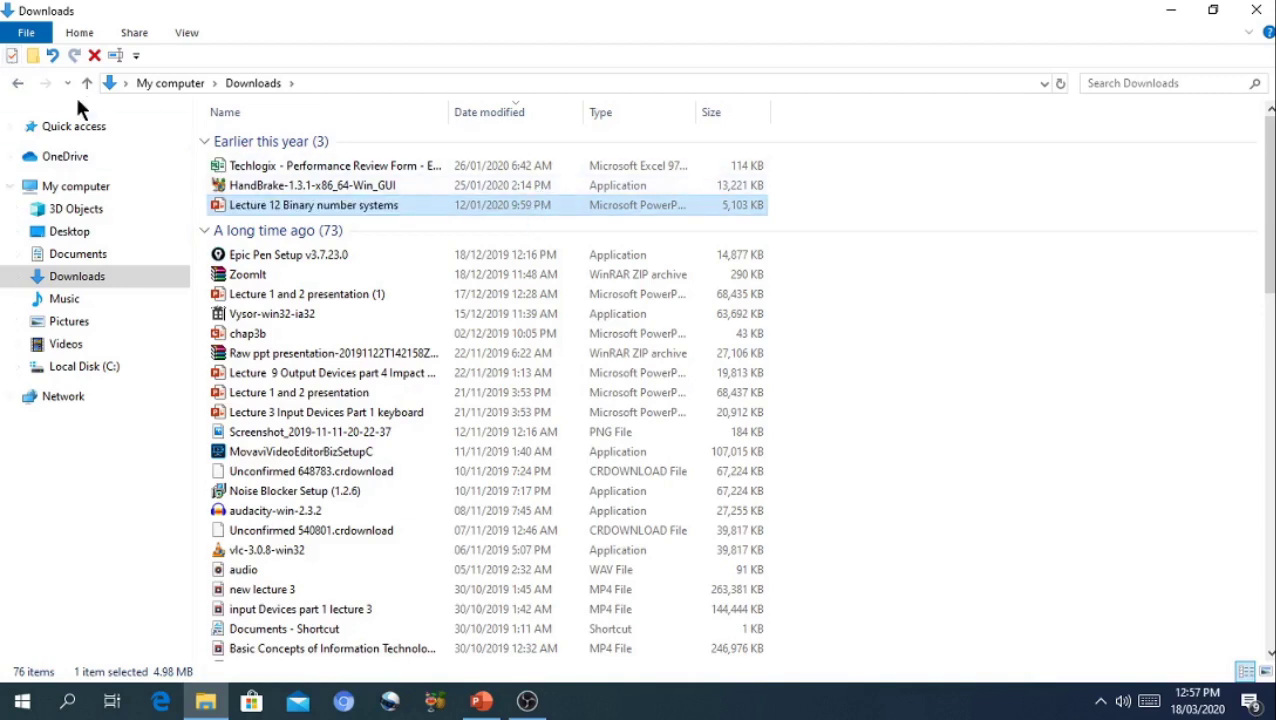
left_click(12, 56)
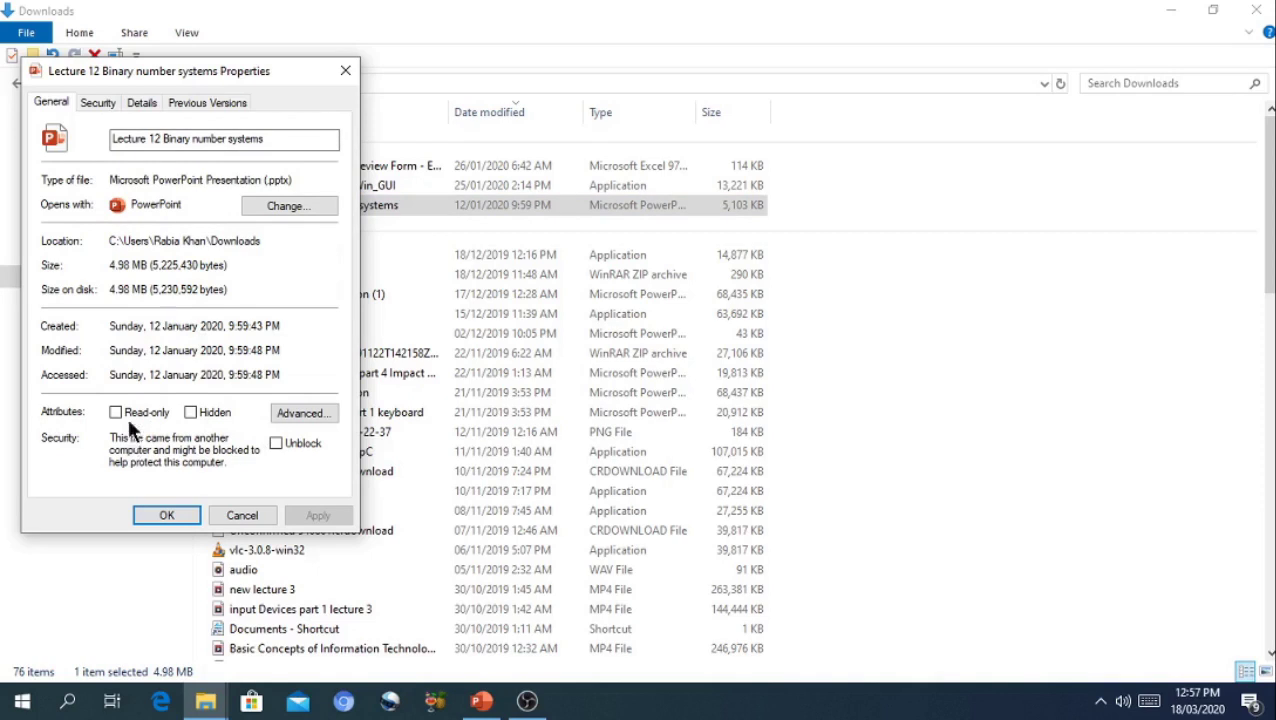
left_click(247, 515)
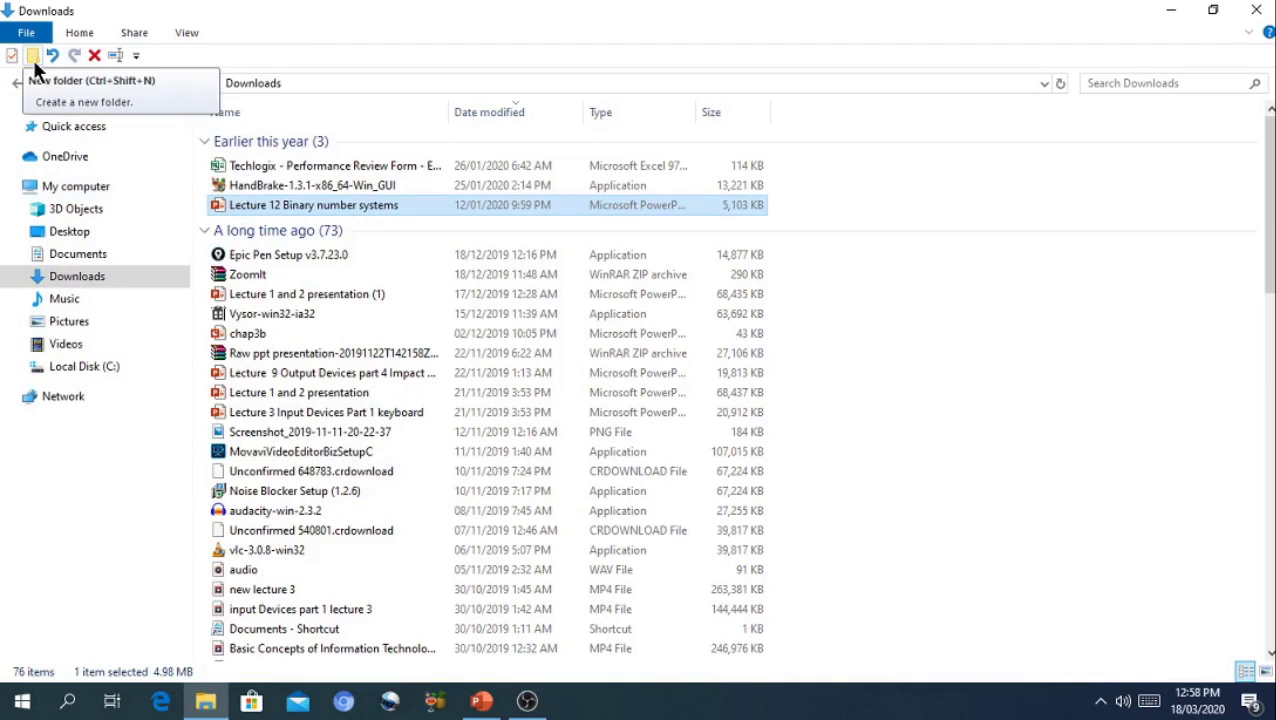
Create a new folder with the default name in Documents, and undo and redo its creation
left_click(46, 258)
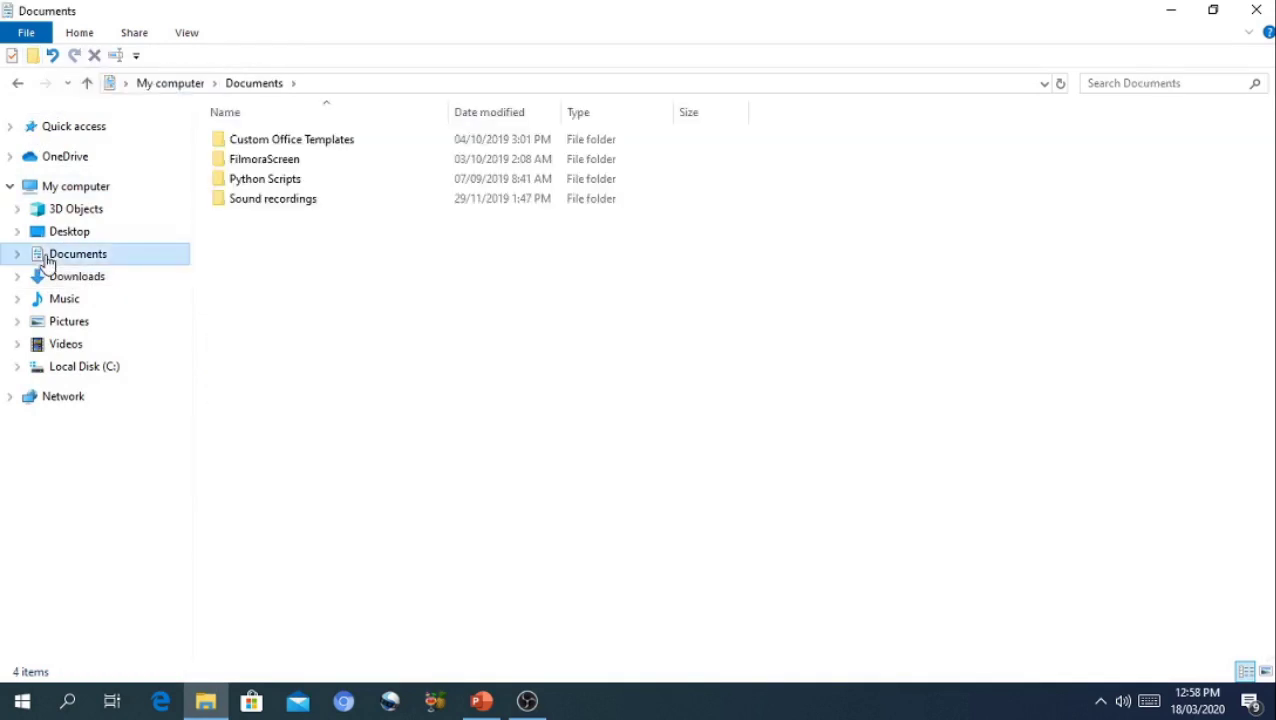
left_click(38, 57)
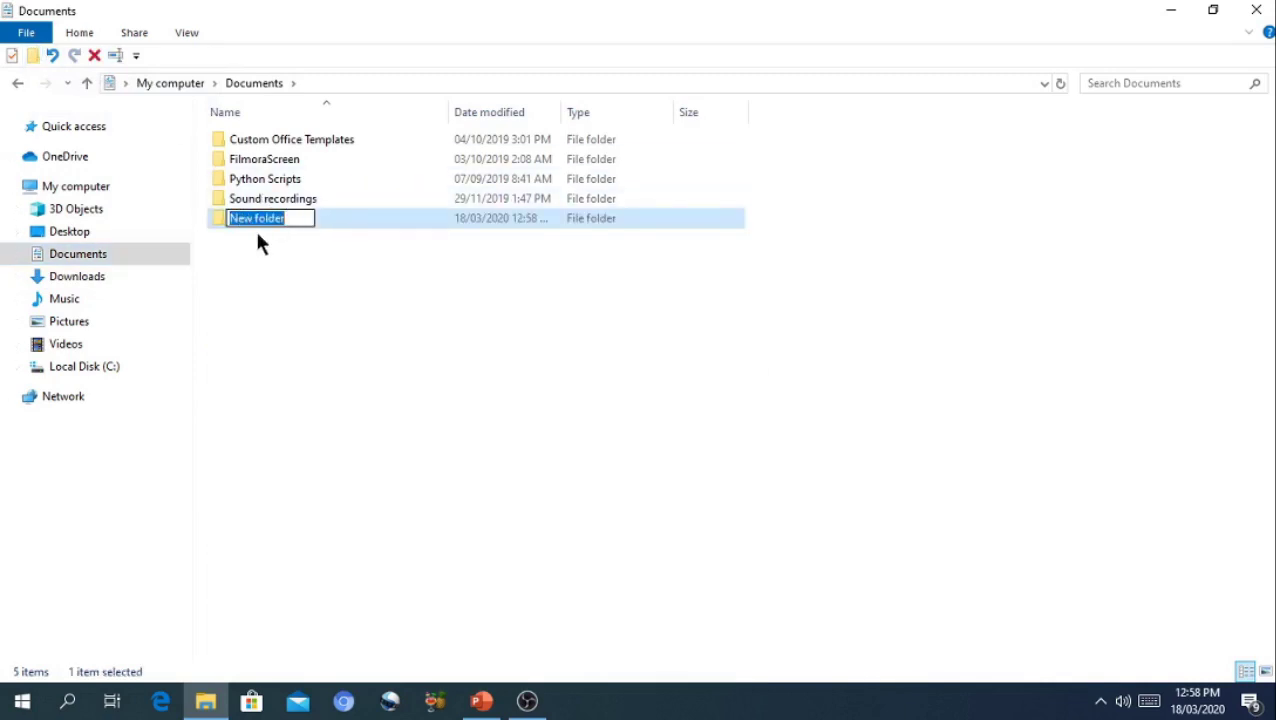
left_click(357, 255)
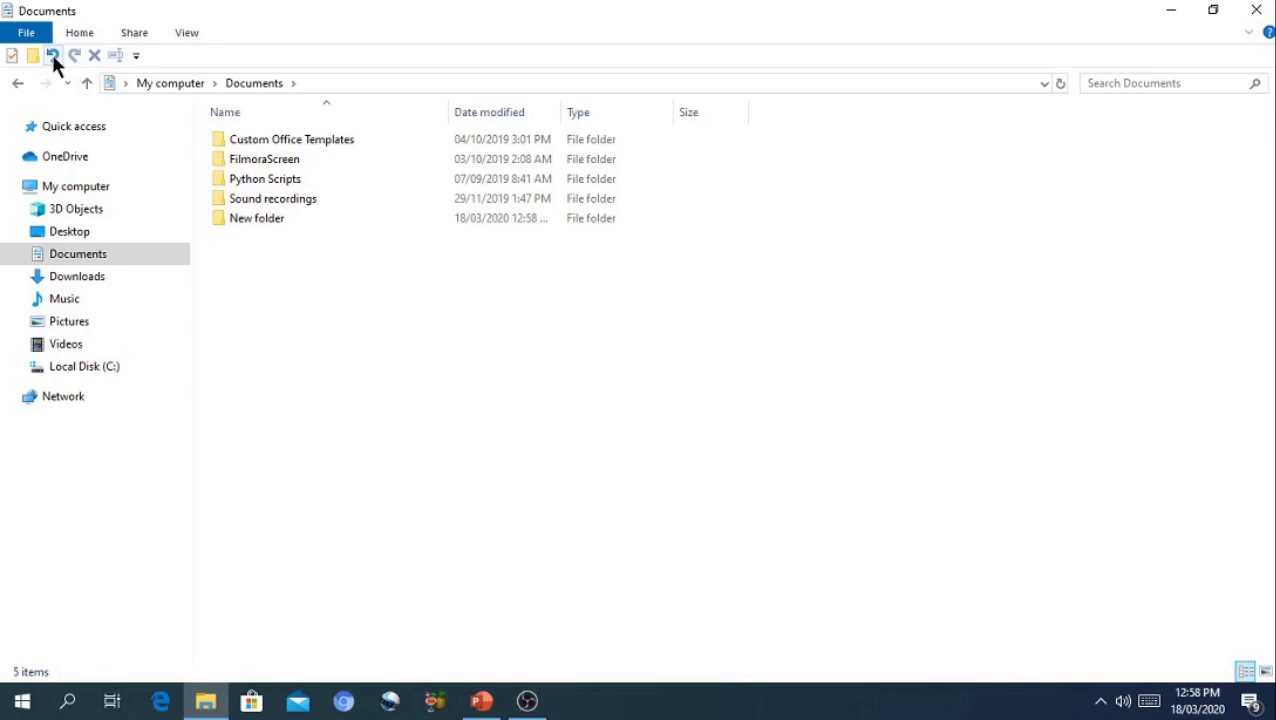
left_click(53, 56)
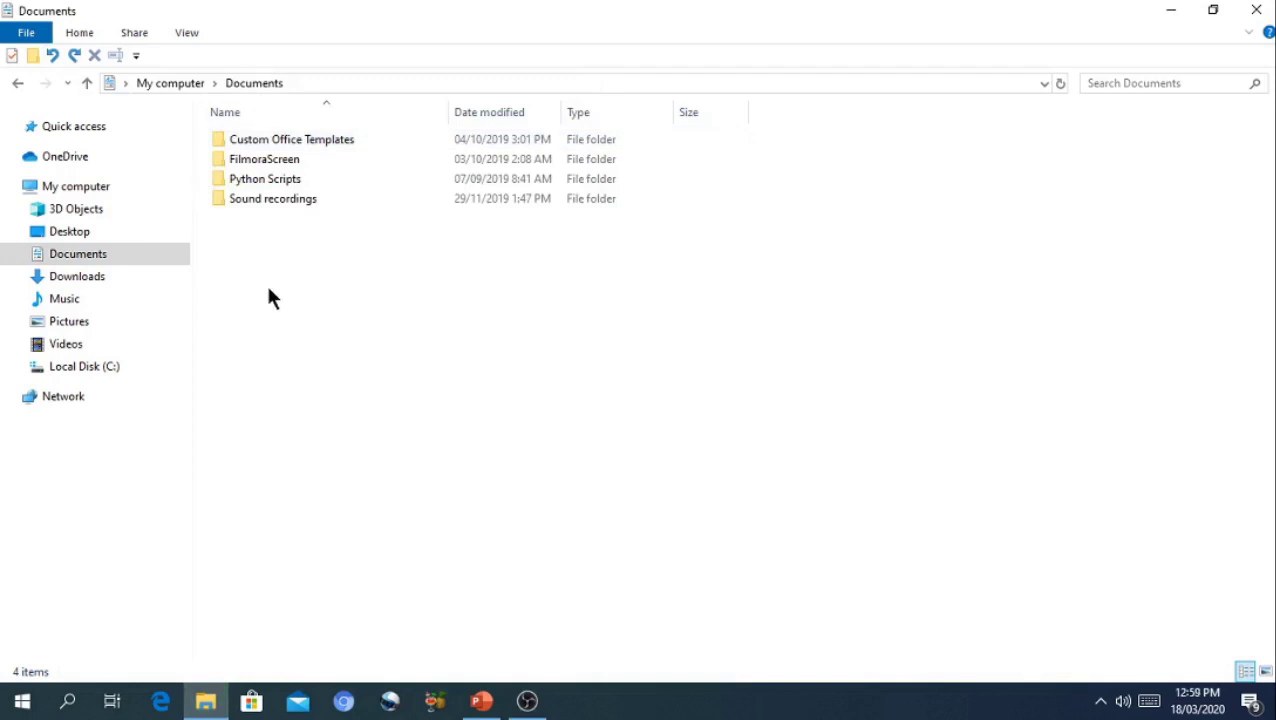
left_click(73, 55)
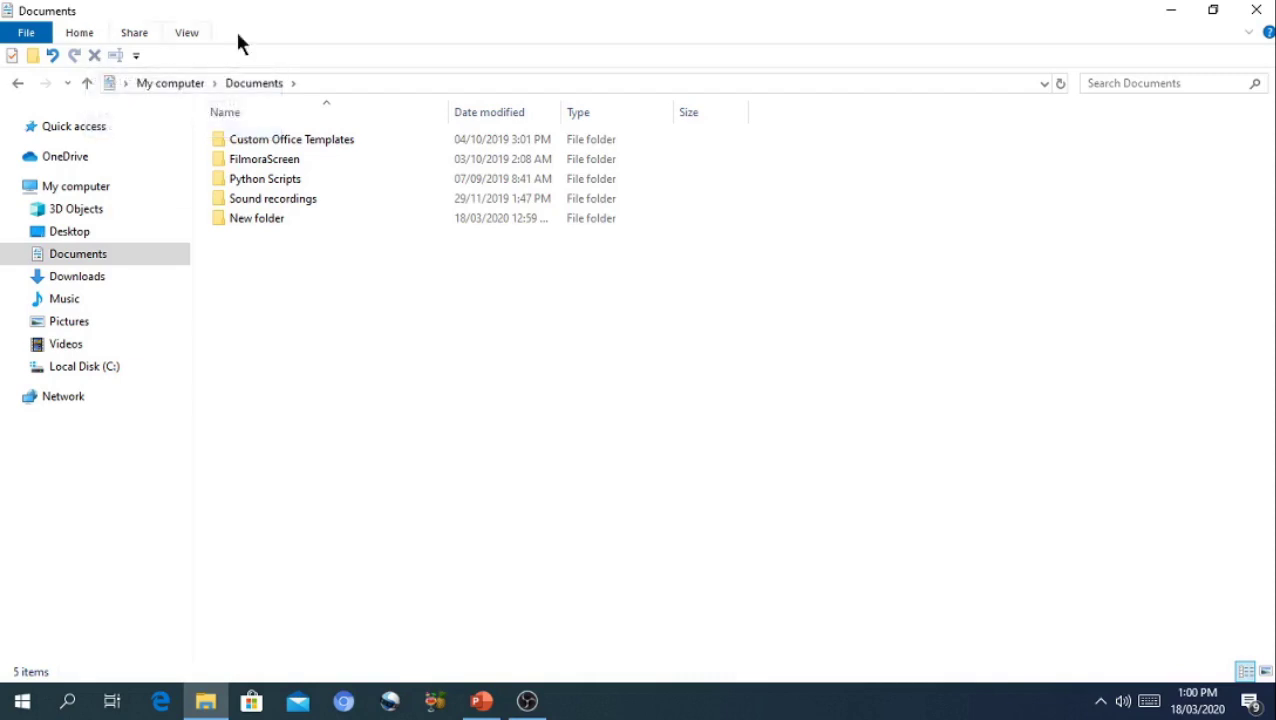
Delete the folder named New folder from Documents
left_click(281, 219)
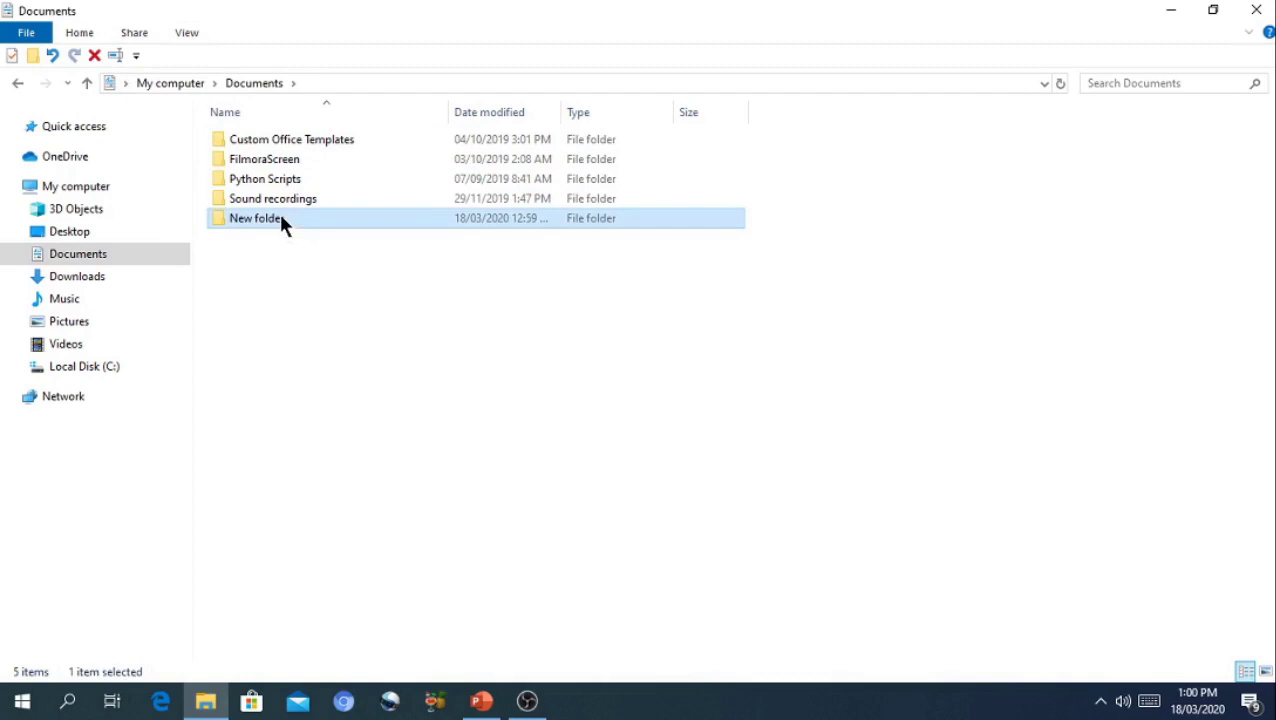
left_click(279, 253)
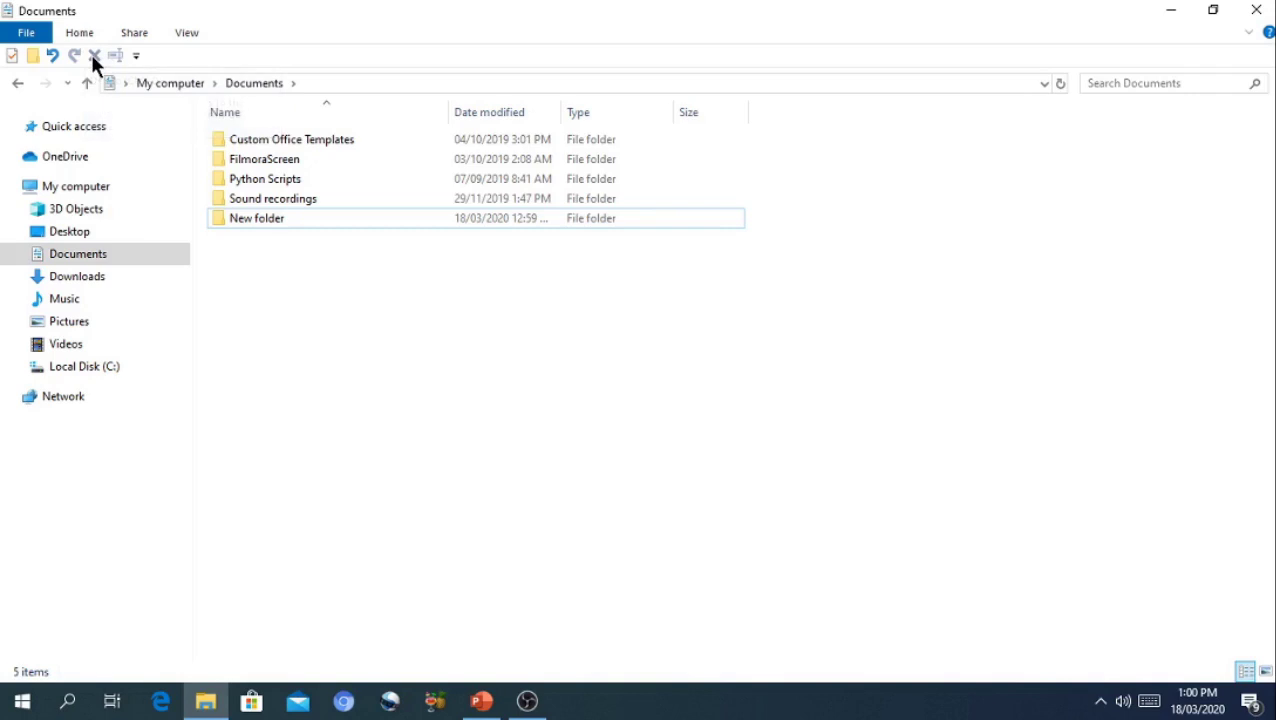
left_click(290, 222)
left_click(291, 223)
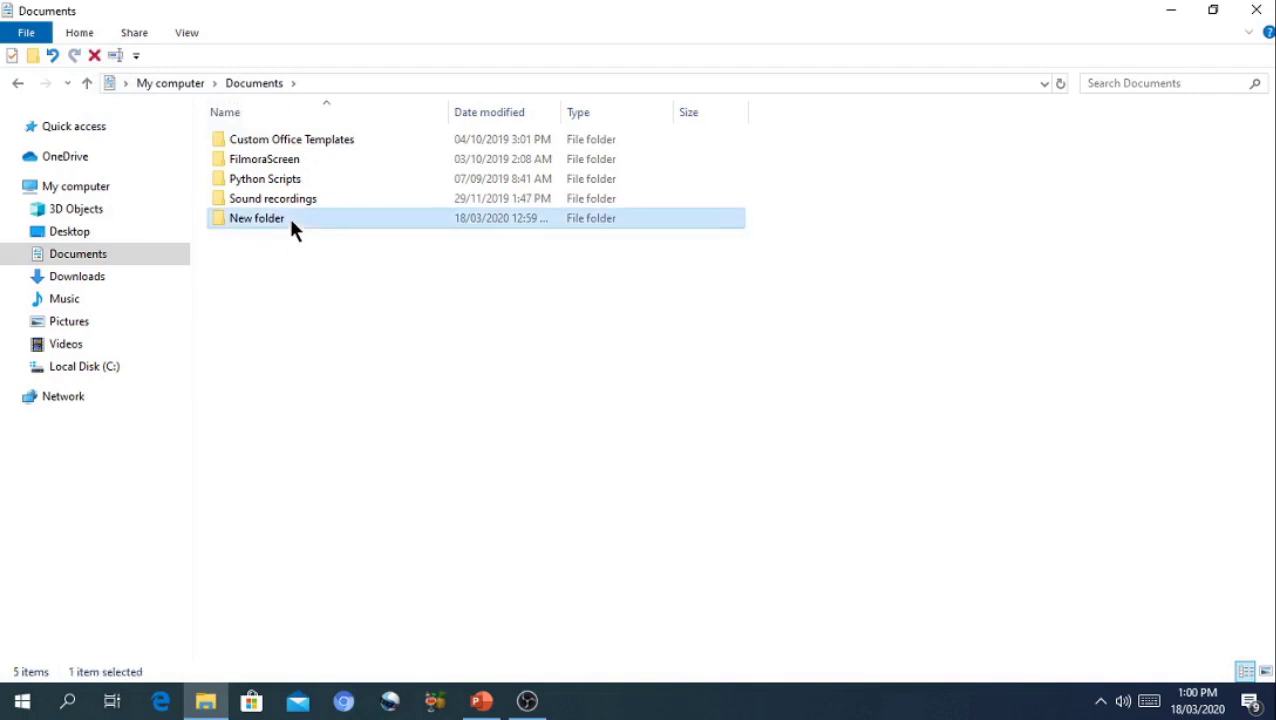
left_click(94, 56)
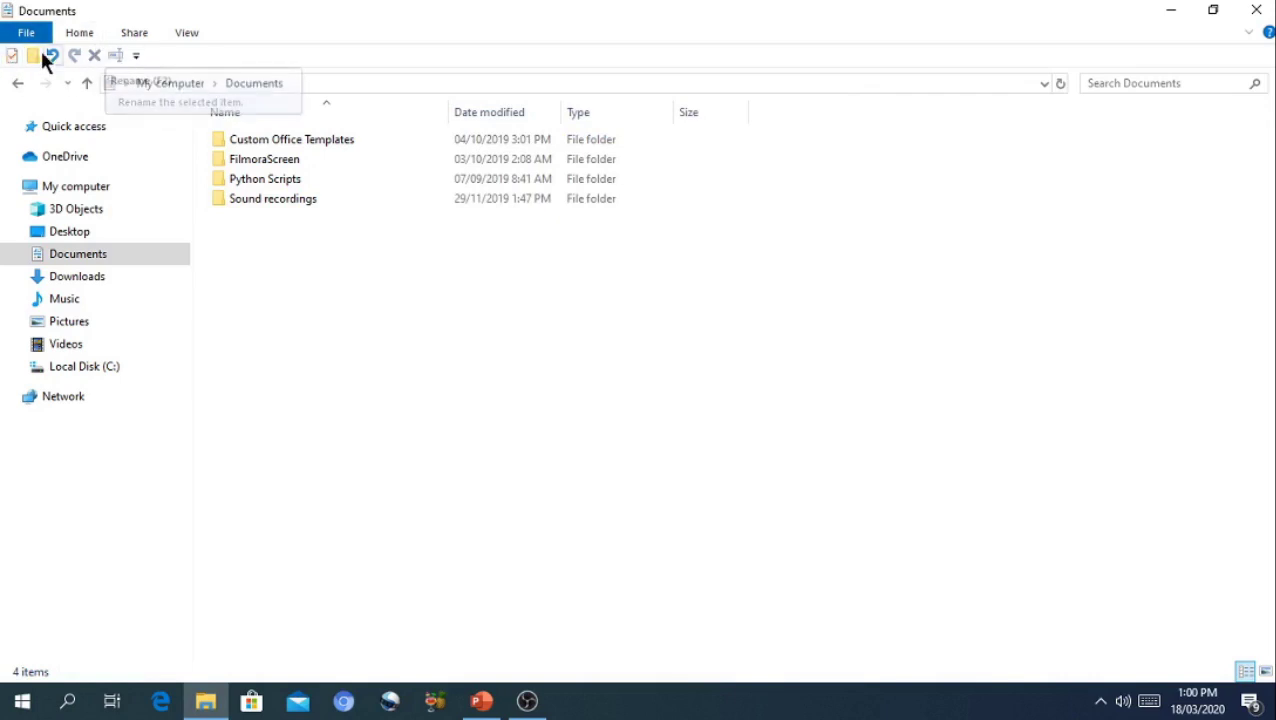
Remove the Undo and Redo commands from the Quick Access Toolbar
left_click(136, 56)
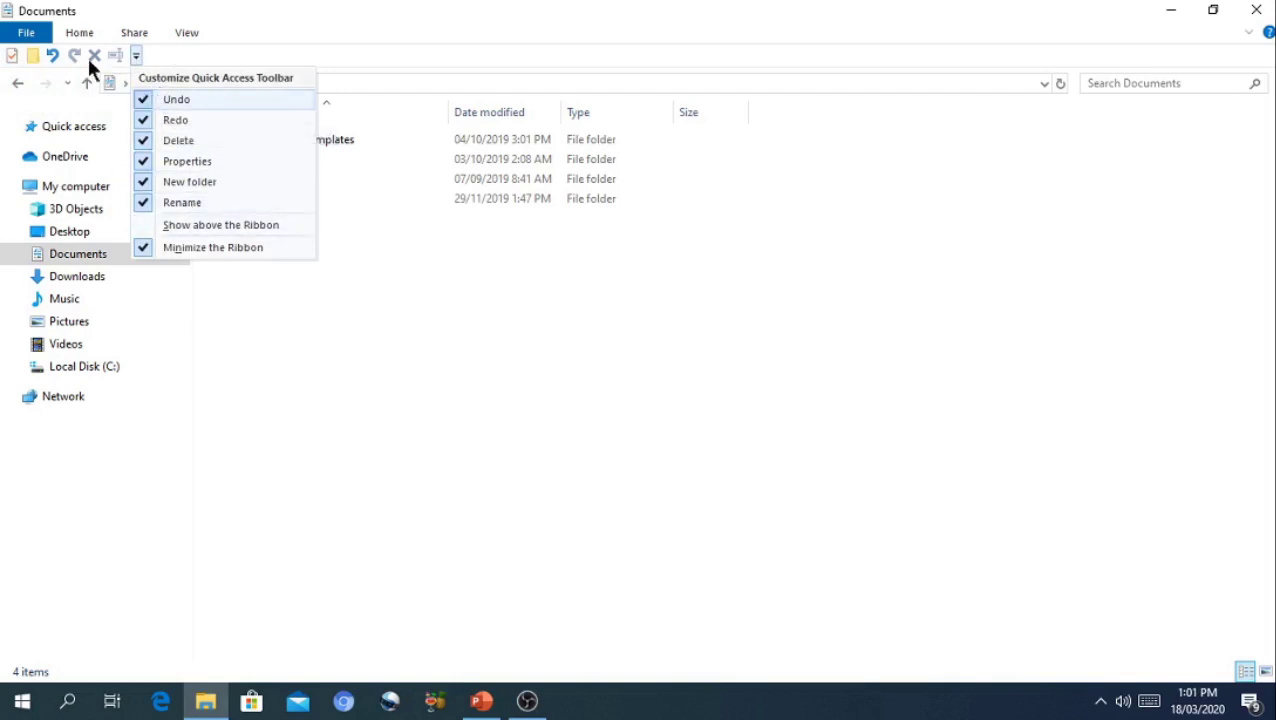
left_click(168, 100)
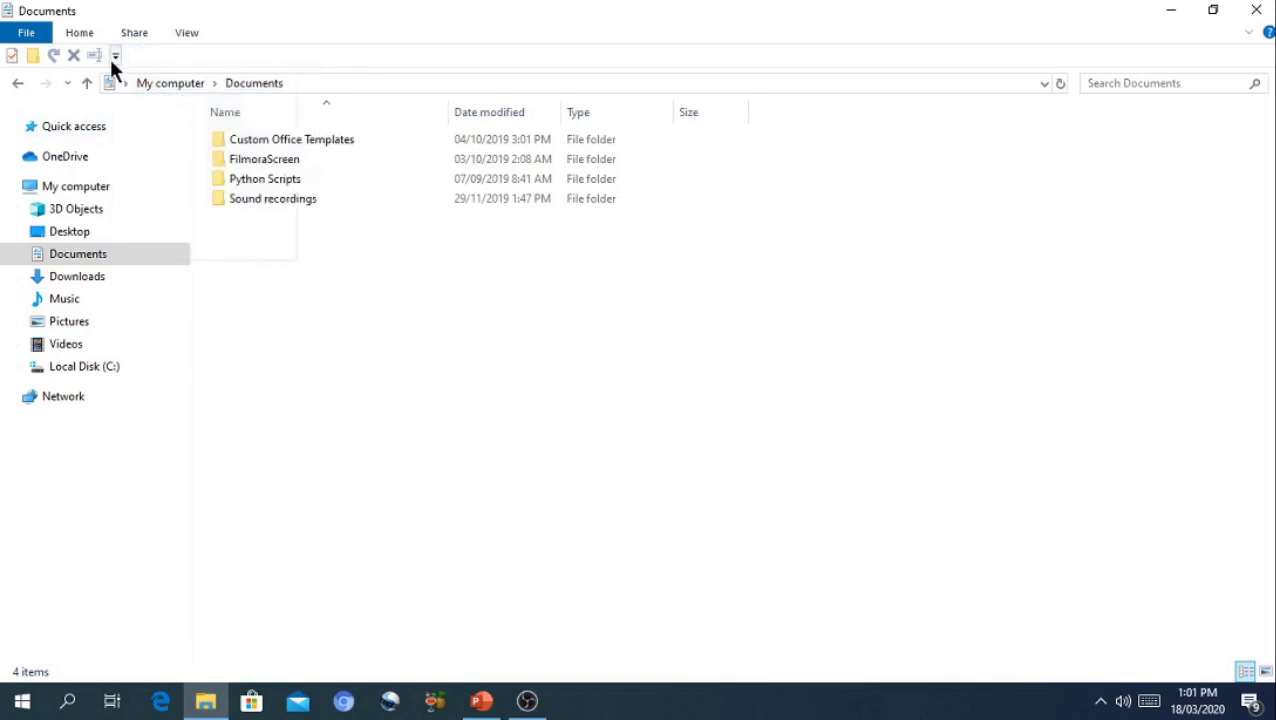
left_click(113, 57)
left_click(139, 121)
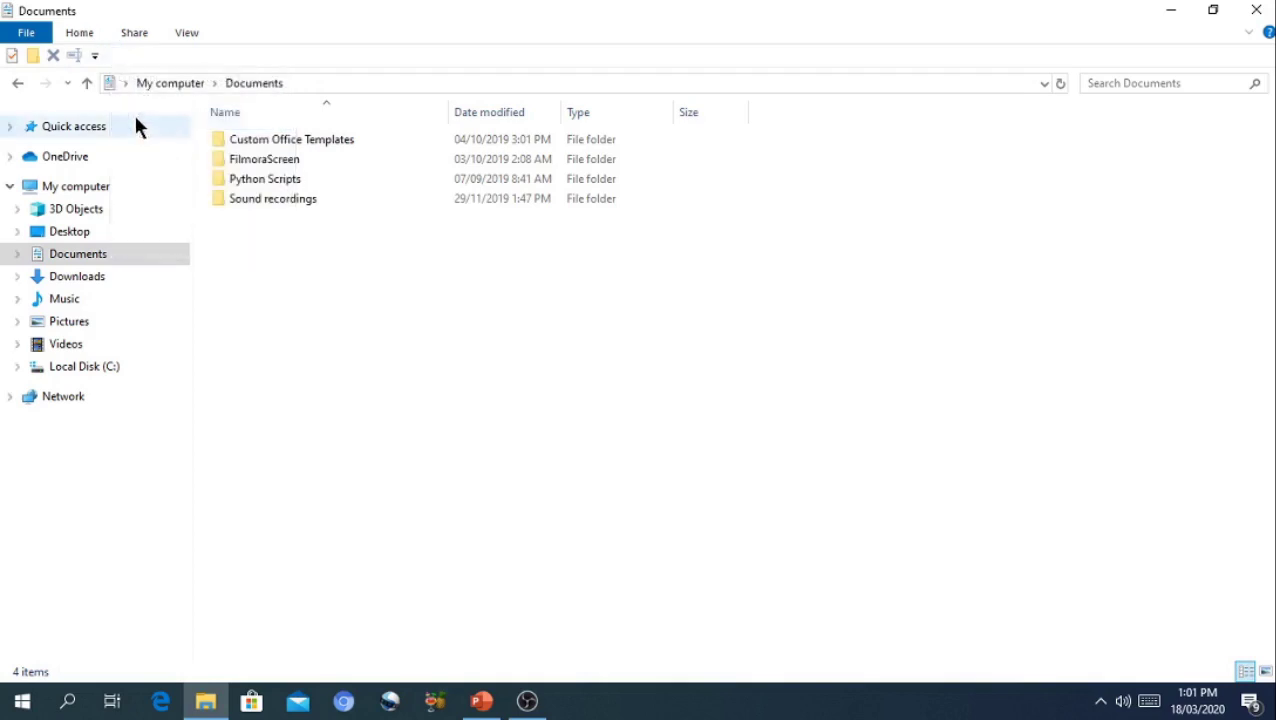
Remove the Delete command from the Quick Access Toolbar and add it back
left_click(94, 56)
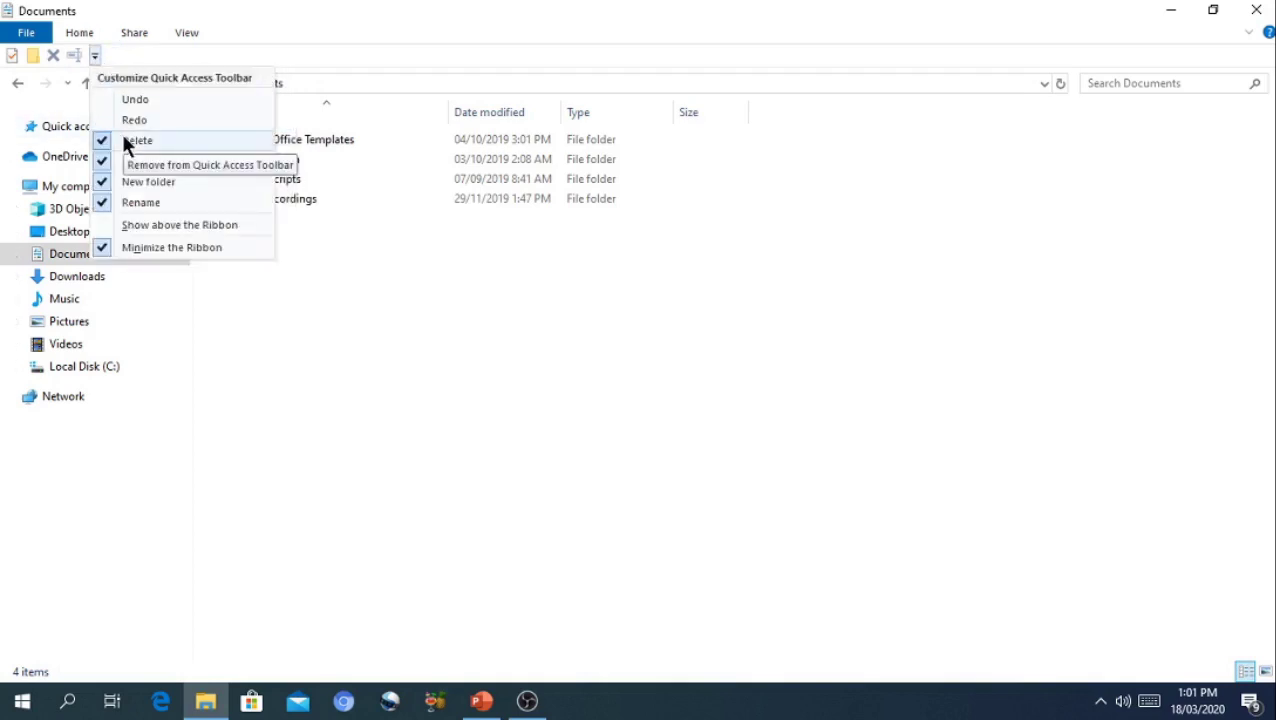
left_click(124, 140)
left_click(72, 56)
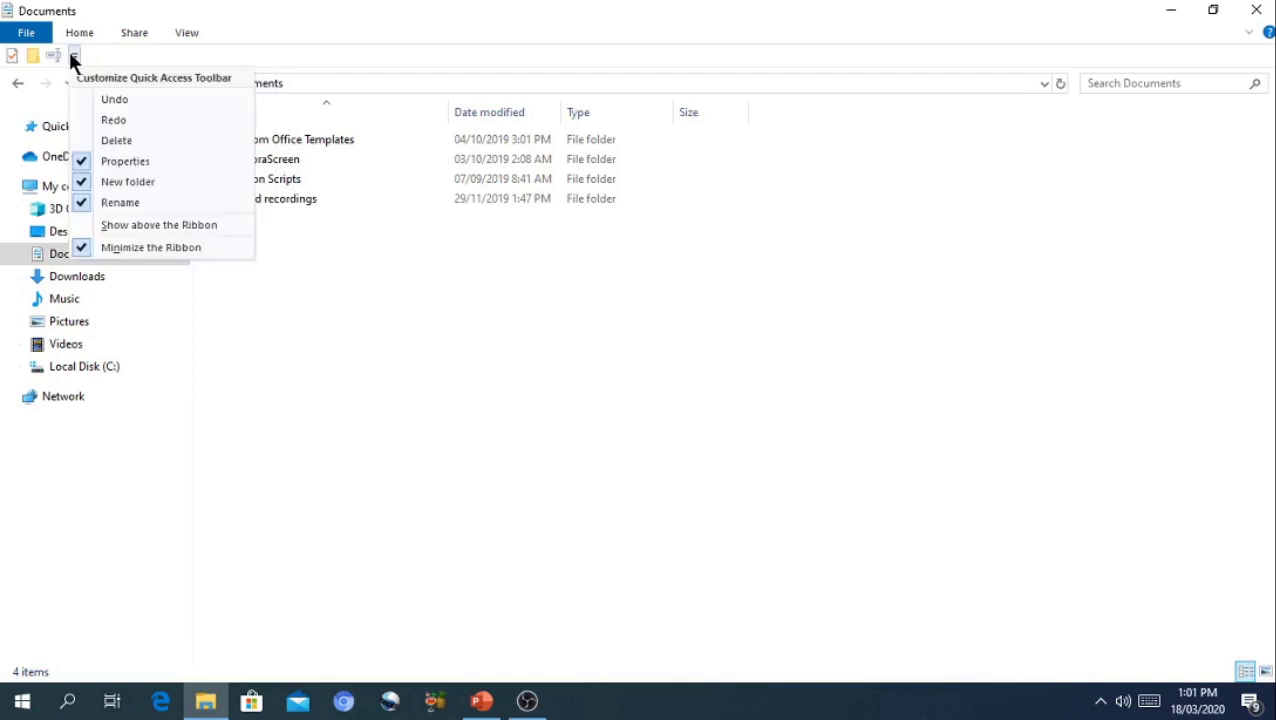
left_click(104, 141)
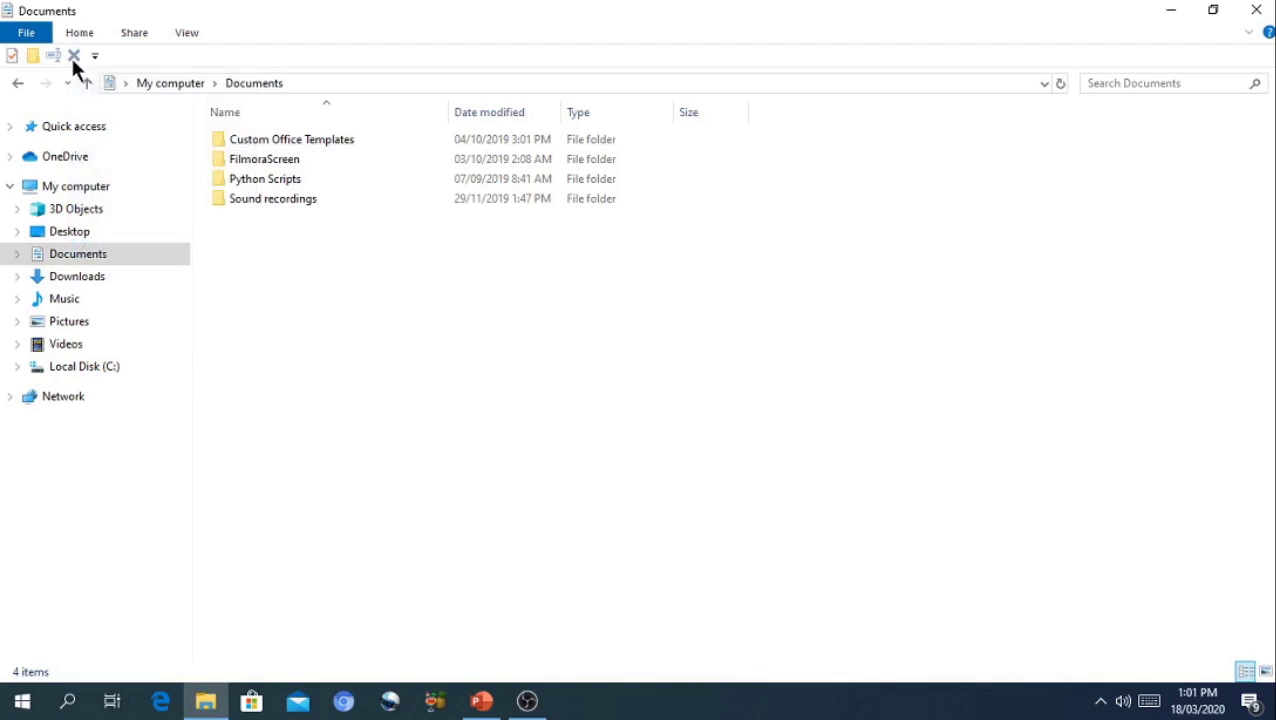